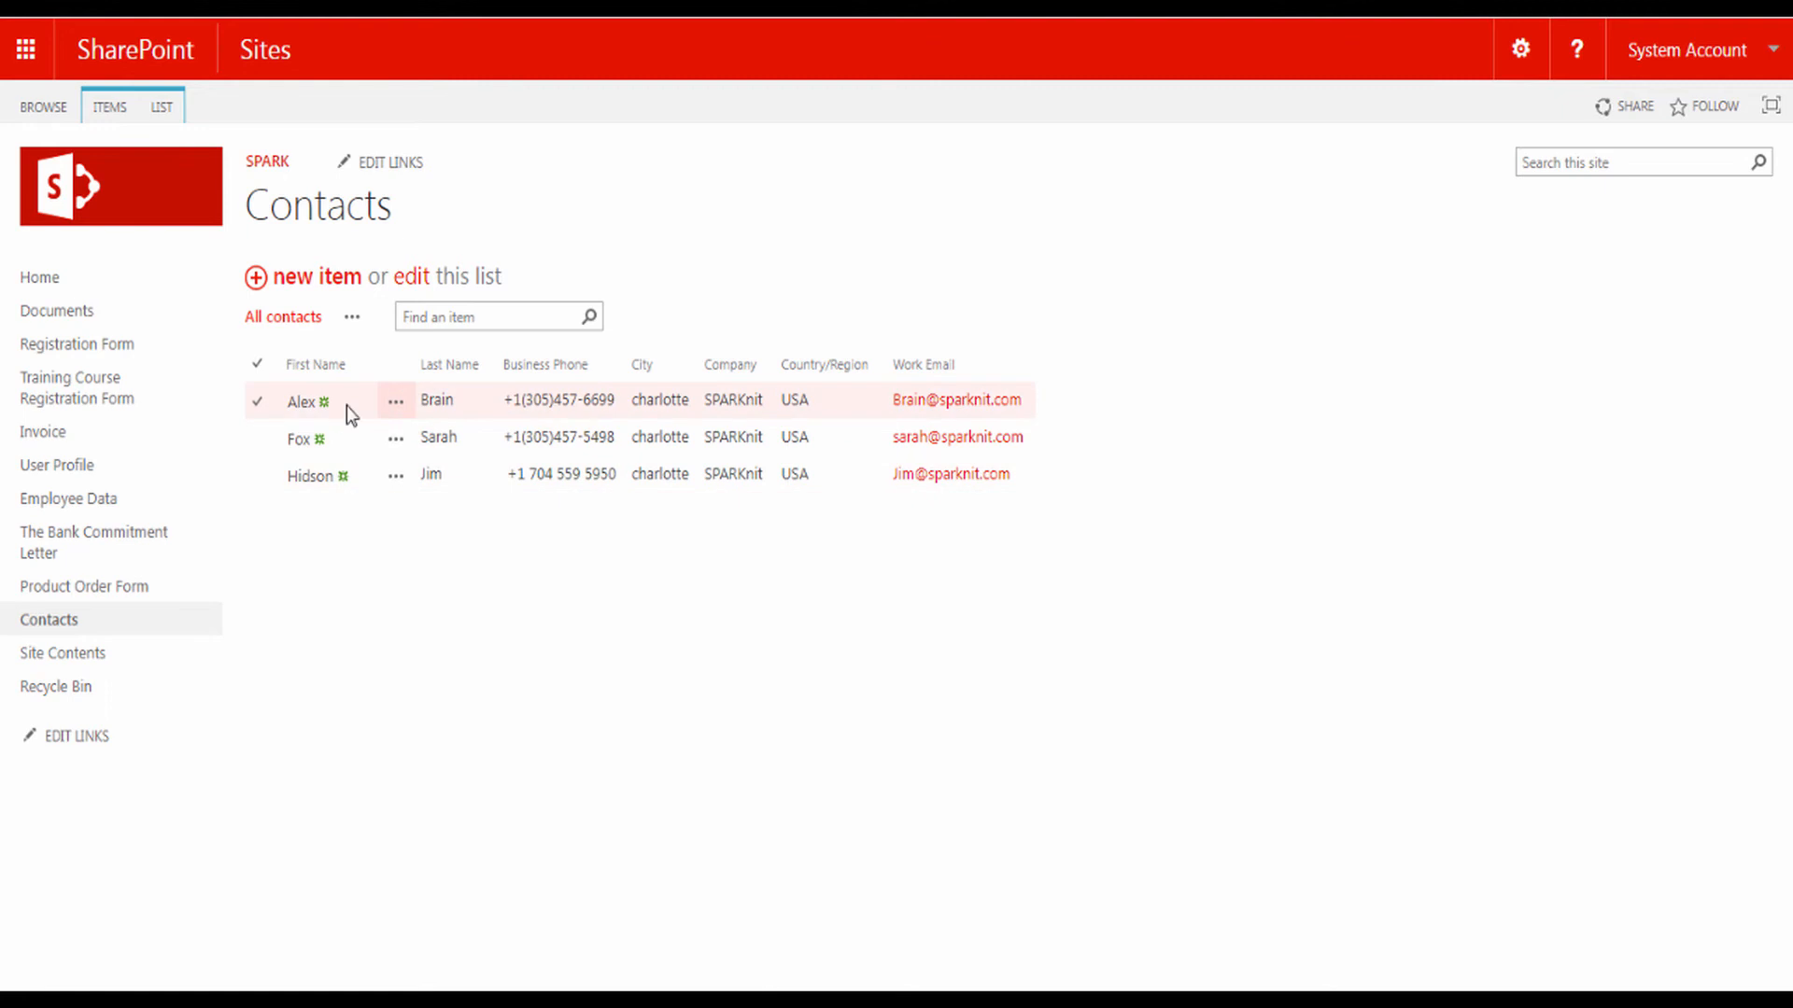
Step: View the first contact's record in the default display form, then close it
{"action": "left_click", "coordinate": [297, 405]}
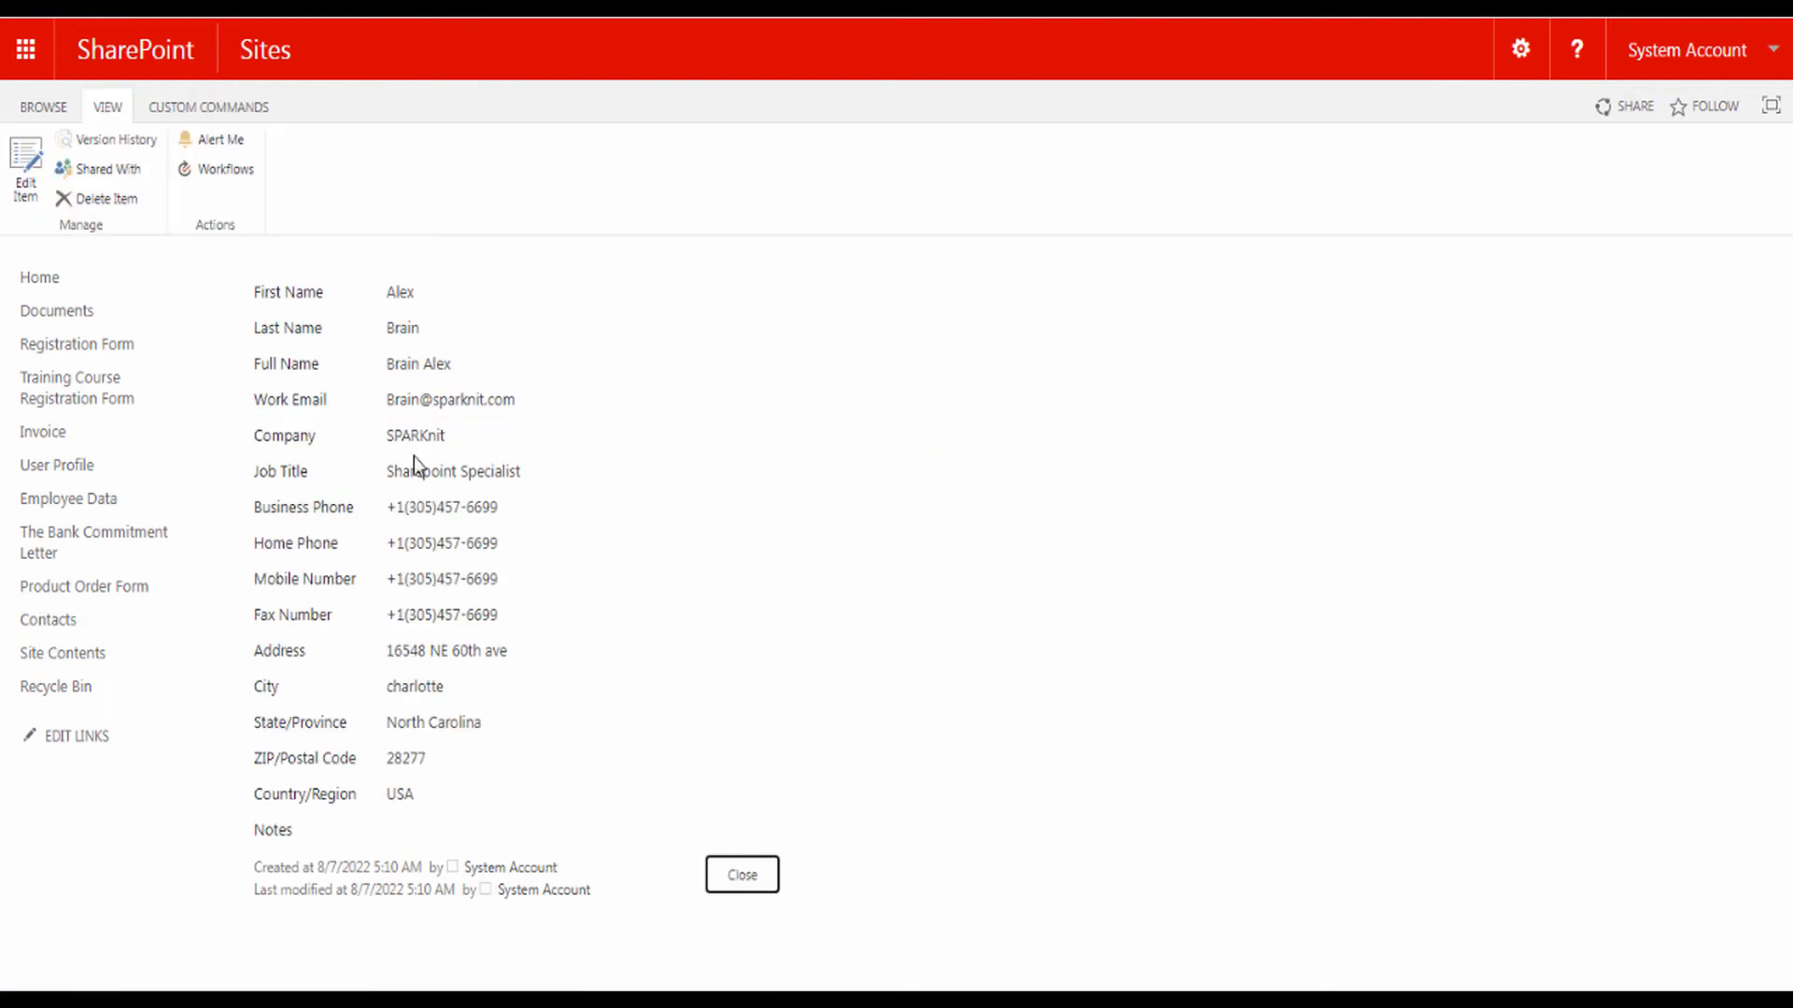
{"action": "left_click", "coordinate": [740, 875]}
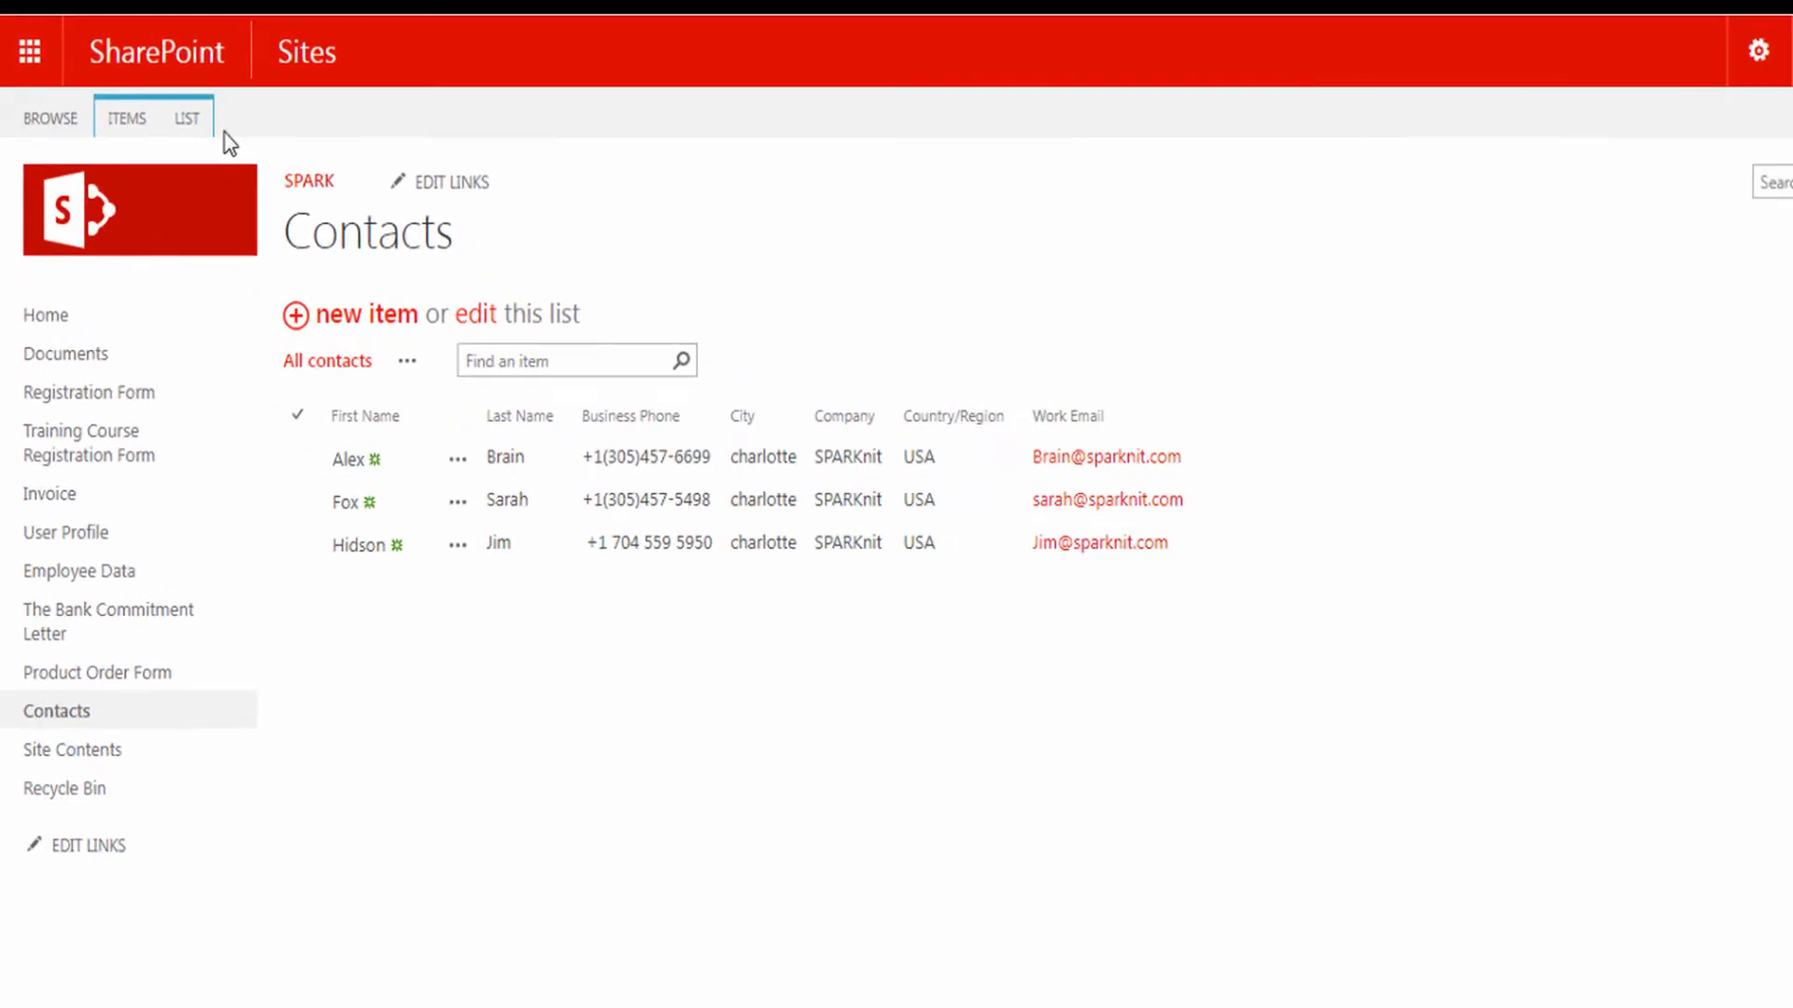
Step: Open the Contacts list in SPARK Forms Builder and auto-populate the empty form from the list's columns
{"action": "left_click", "coordinate": [222, 131]}
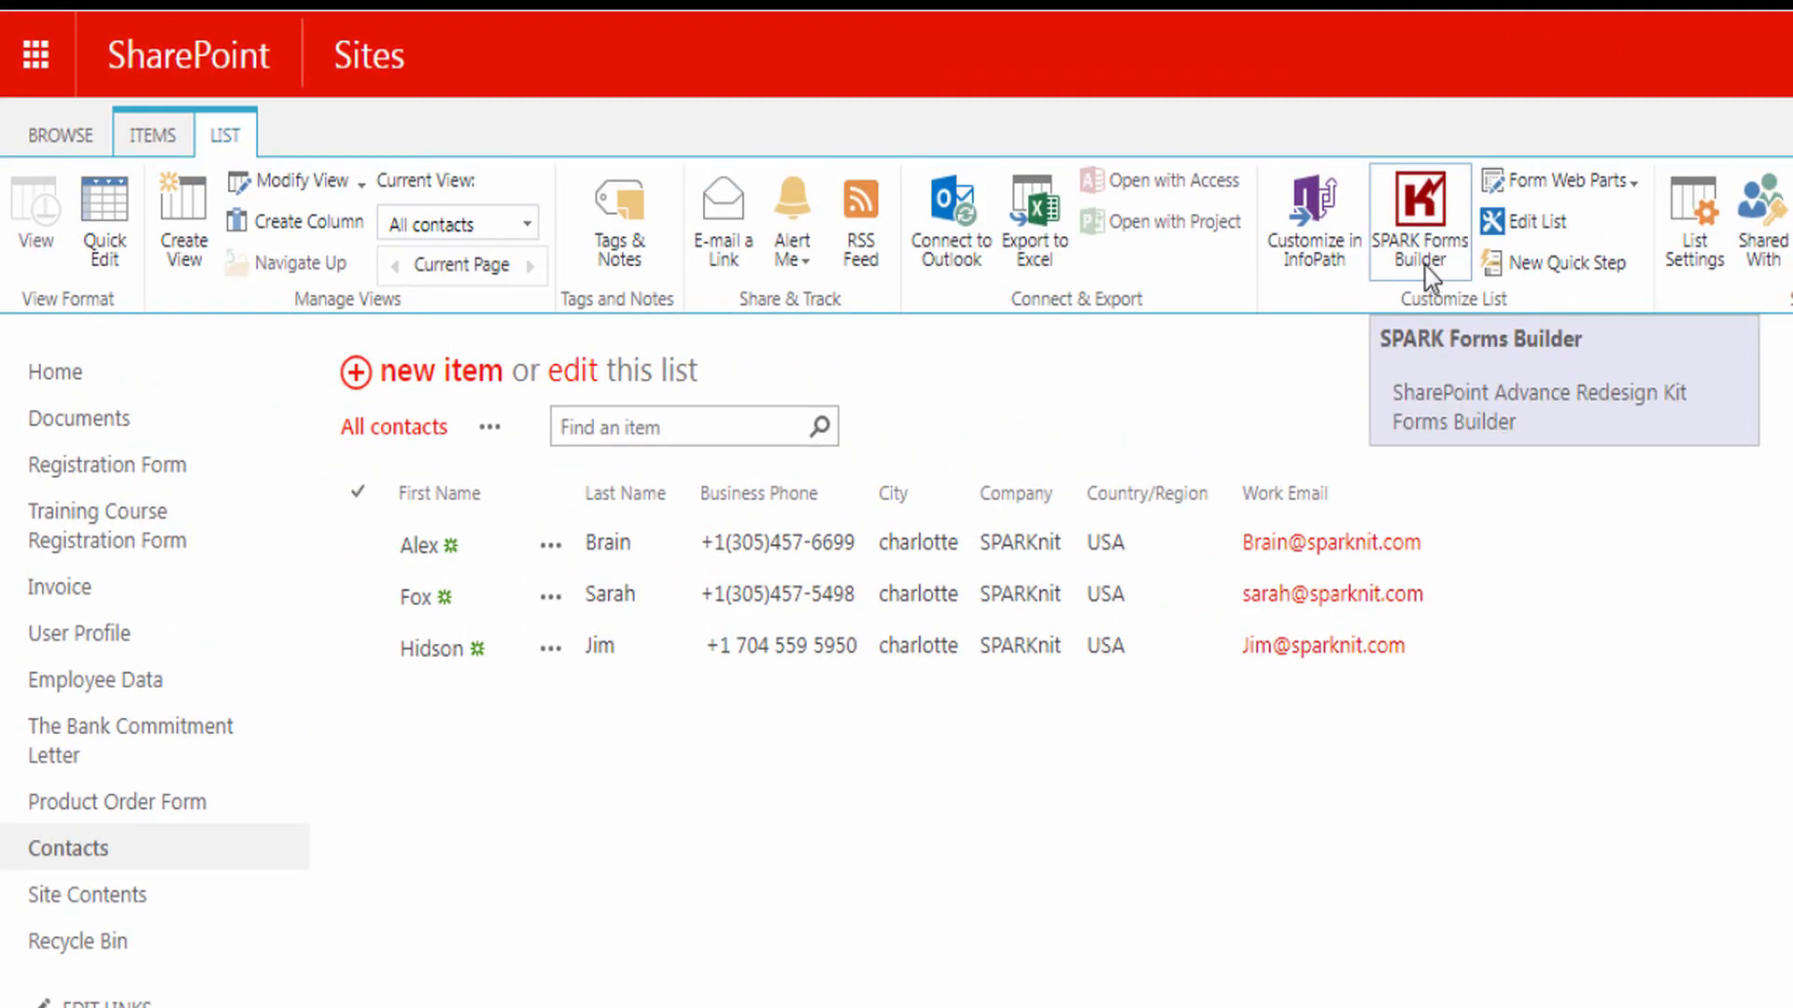
{"action": "left_click", "coordinate": [1426, 231]}
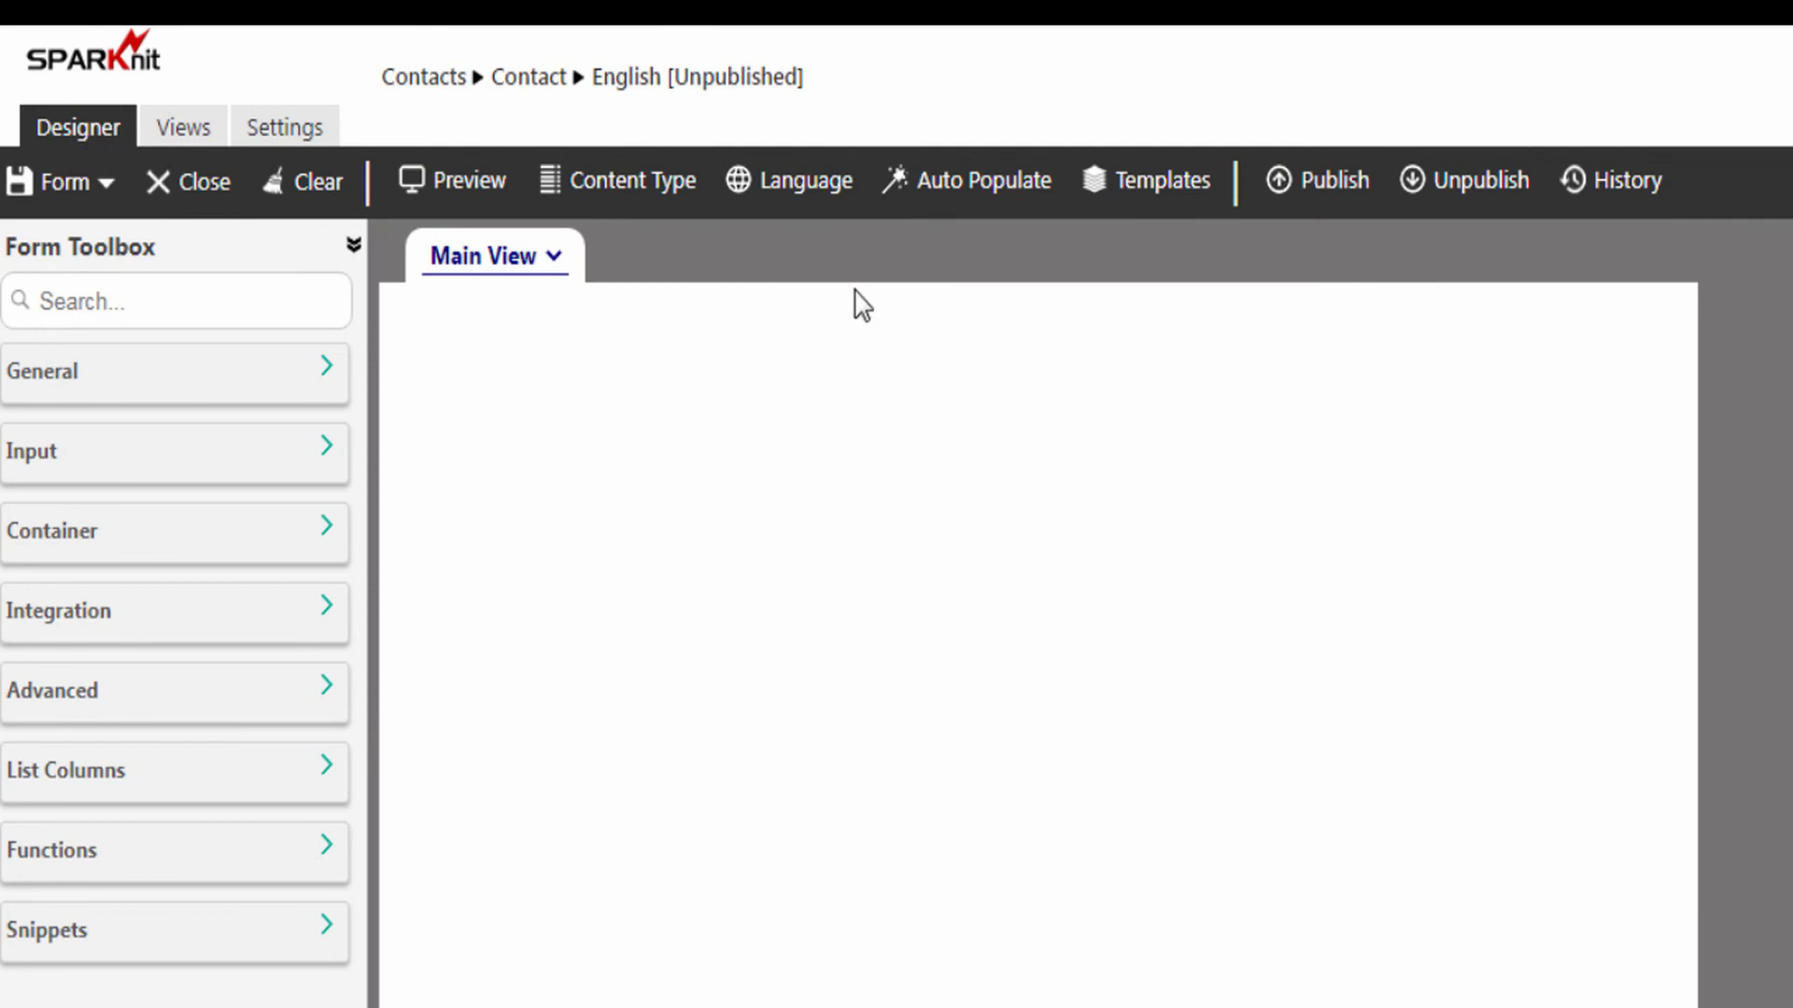
{"action": "left_click", "coordinate": [963, 198]}
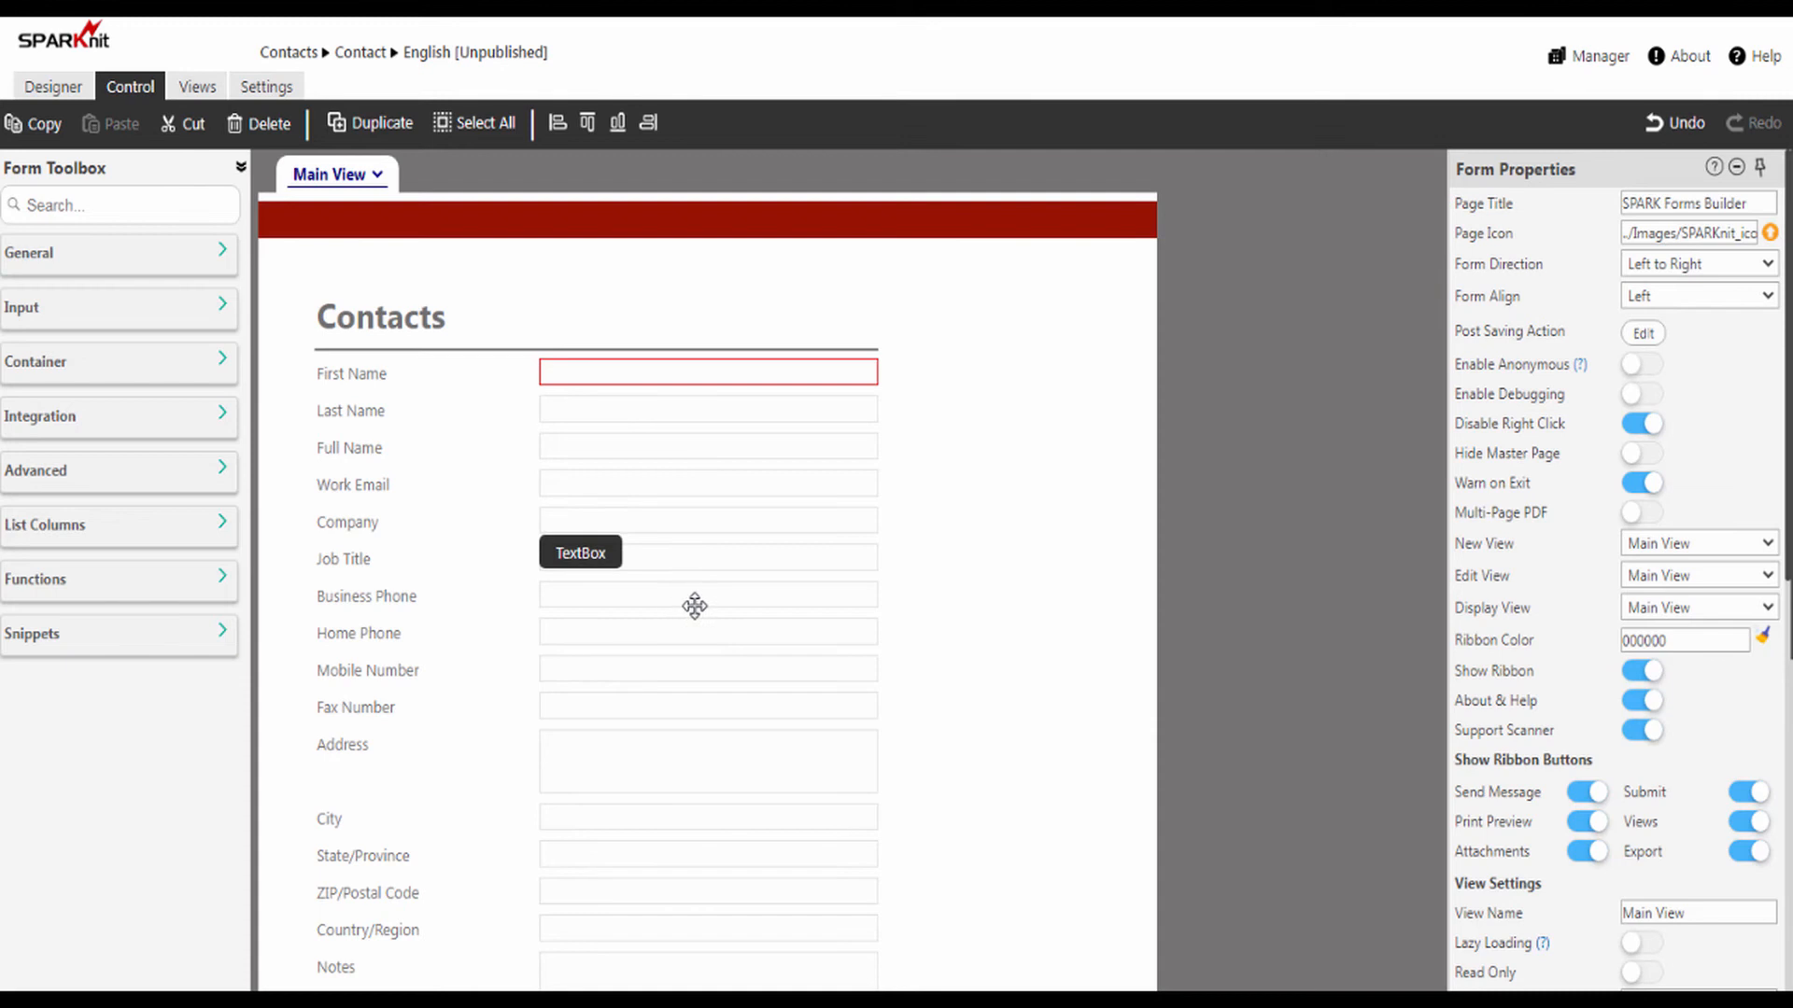
Step: Review the generated Contacts form from heading to attachments and inspect the First Name text box's control properties
{"action": "scroll", "coordinate": [424, 501], "scroll_direction": "down", "scroll_amount": 5}
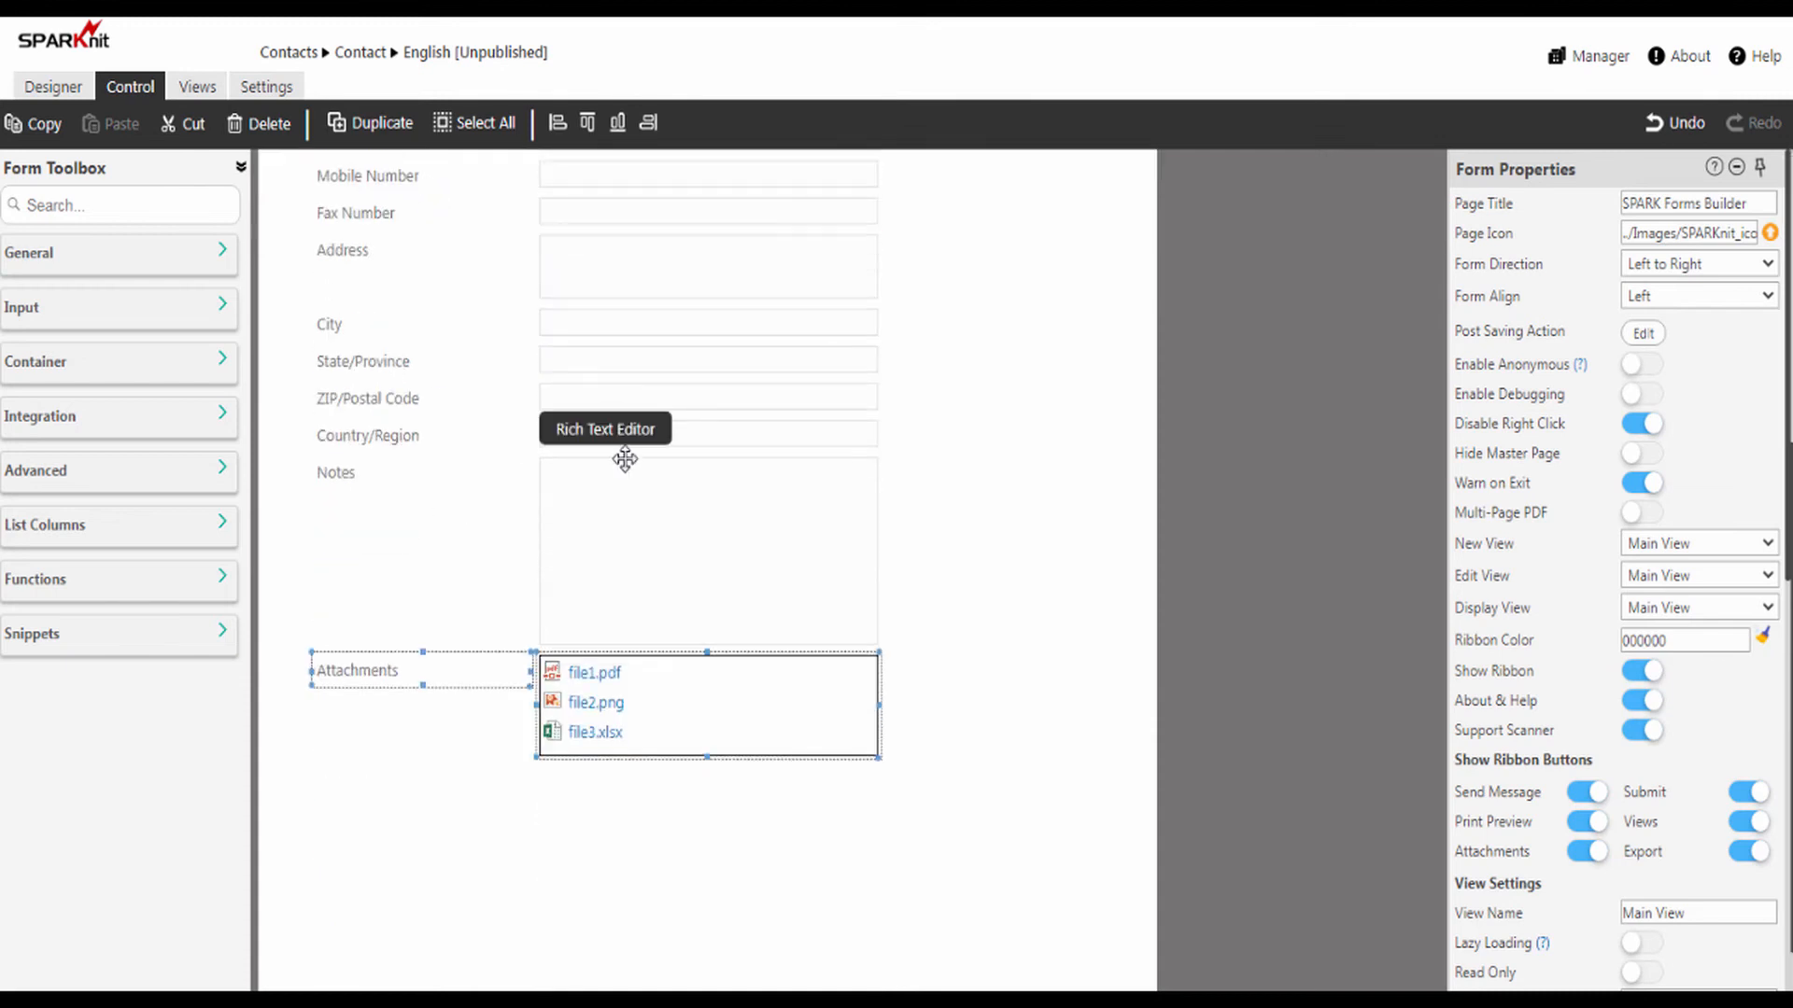
{"action": "scroll", "coordinate": [788, 476], "scroll_direction": "up", "scroll_amount": 5}
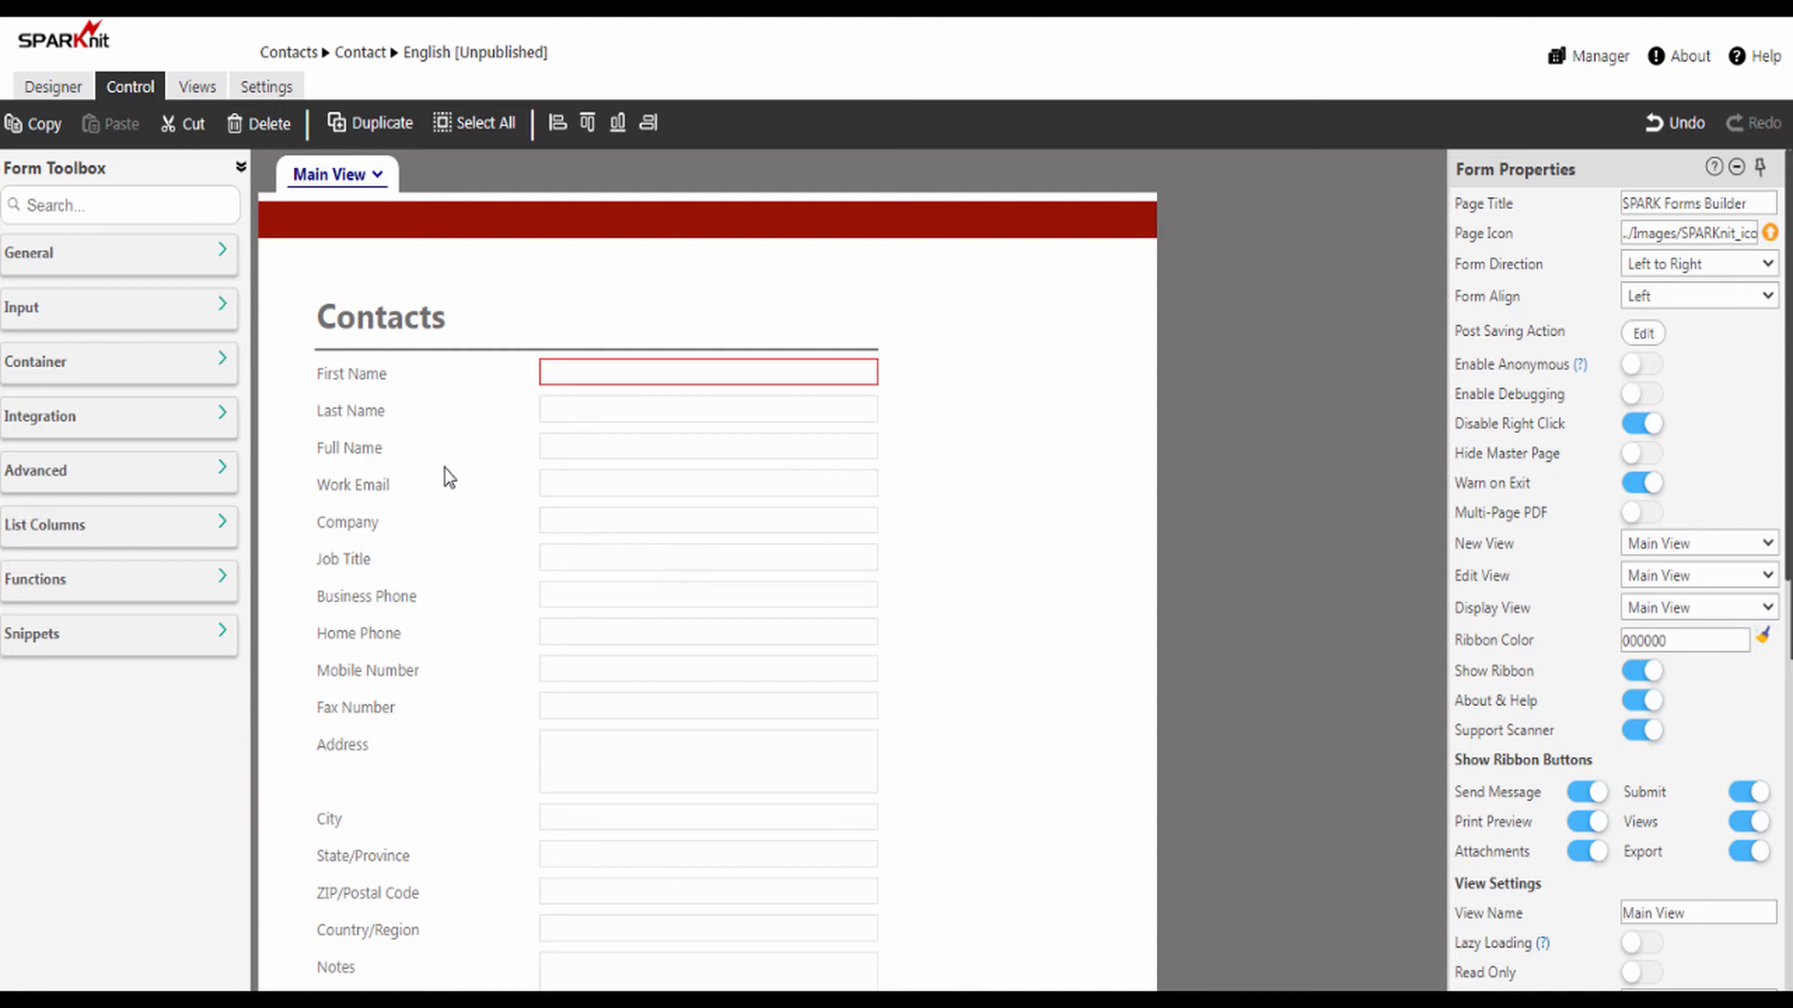
{"action": "left_click", "coordinate": [676, 369]}
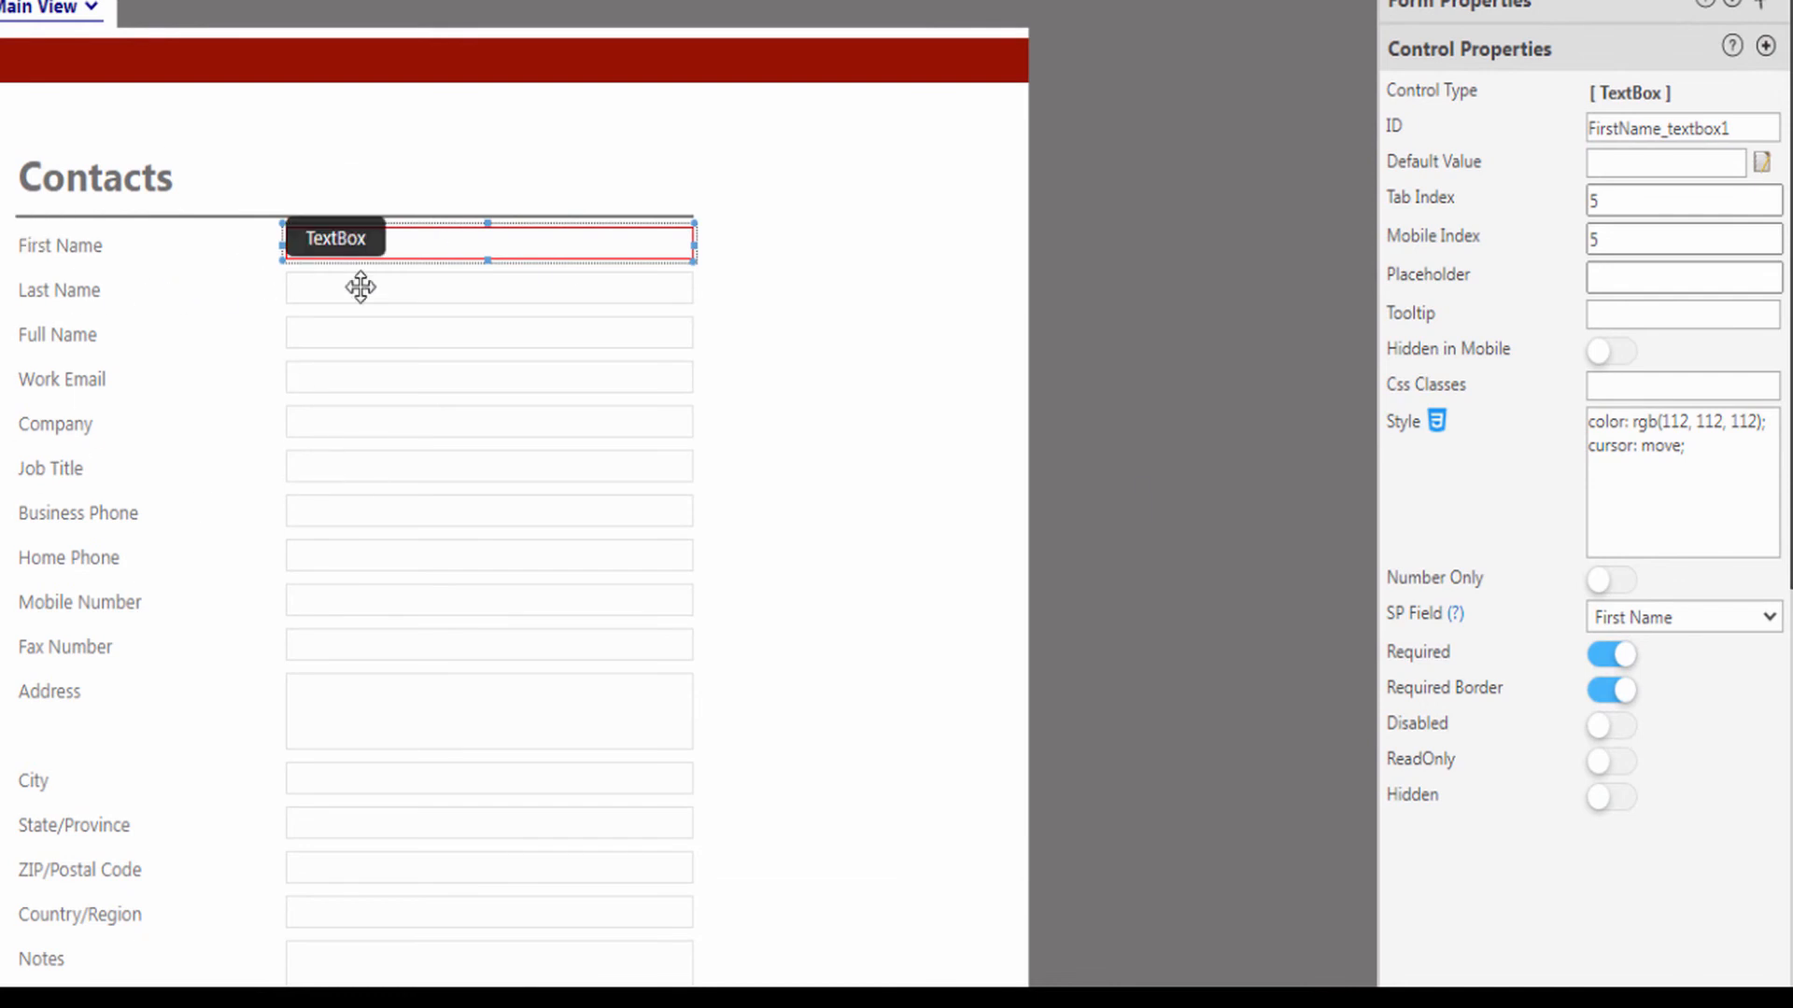
{"action": "left_click", "coordinate": [1075, 341]}
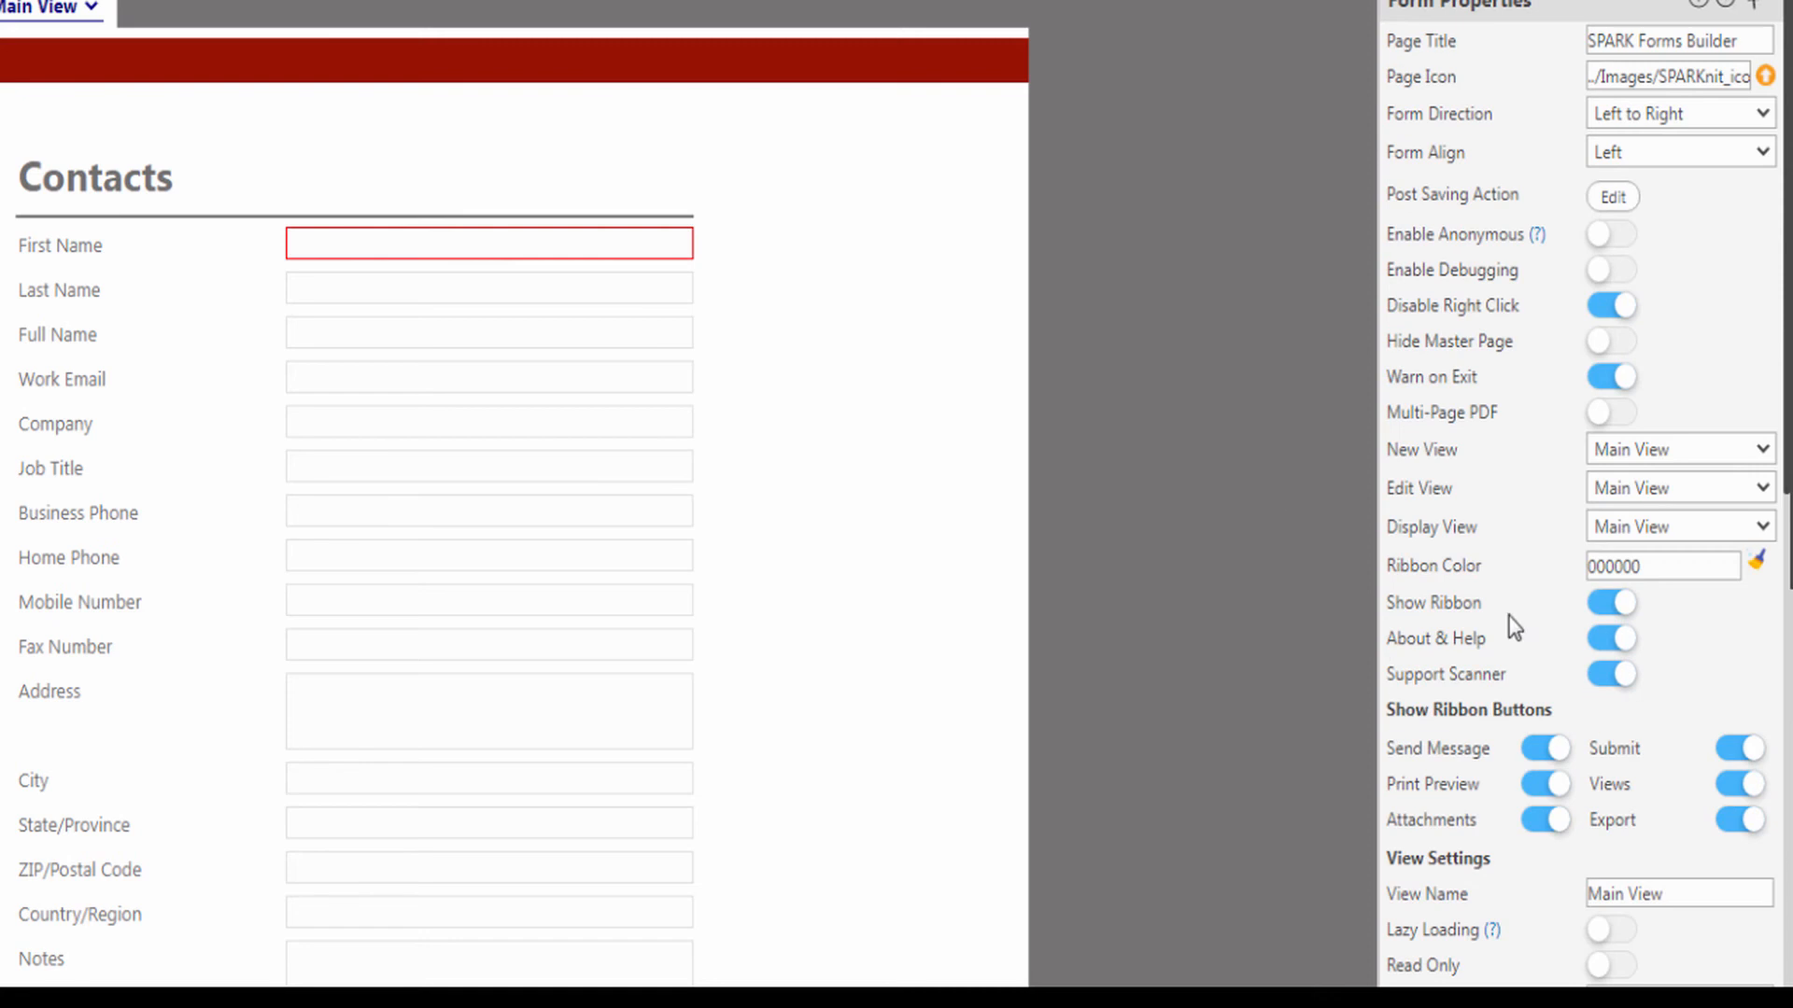
Step: Give the main view a solid border with colour 951204, size 1 and radius 5 in its view style
{"action": "scroll", "coordinate": [1531, 644], "scroll_direction": "down", "scroll_amount": 3}
{"action": "left_click", "coordinate": [1612, 824]}
{"action": "left_click", "coordinate": [1433, 542]}
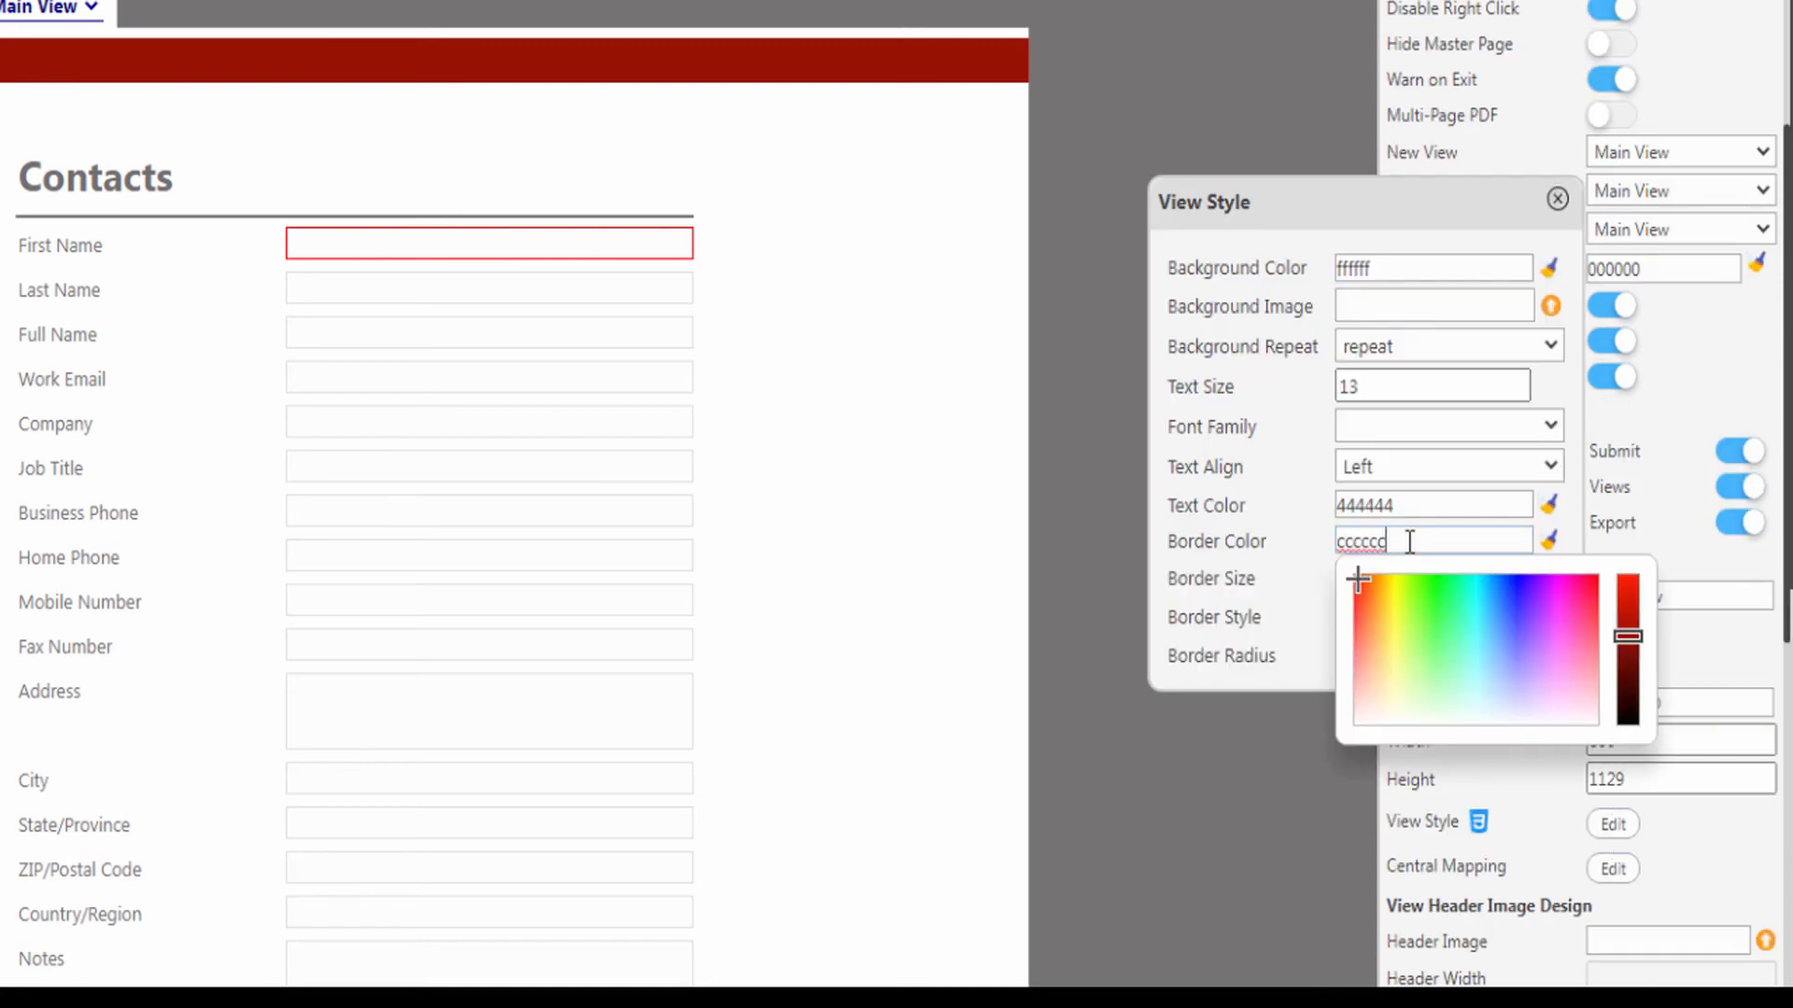
{"action": "left_click", "coordinate": [1629, 647]}
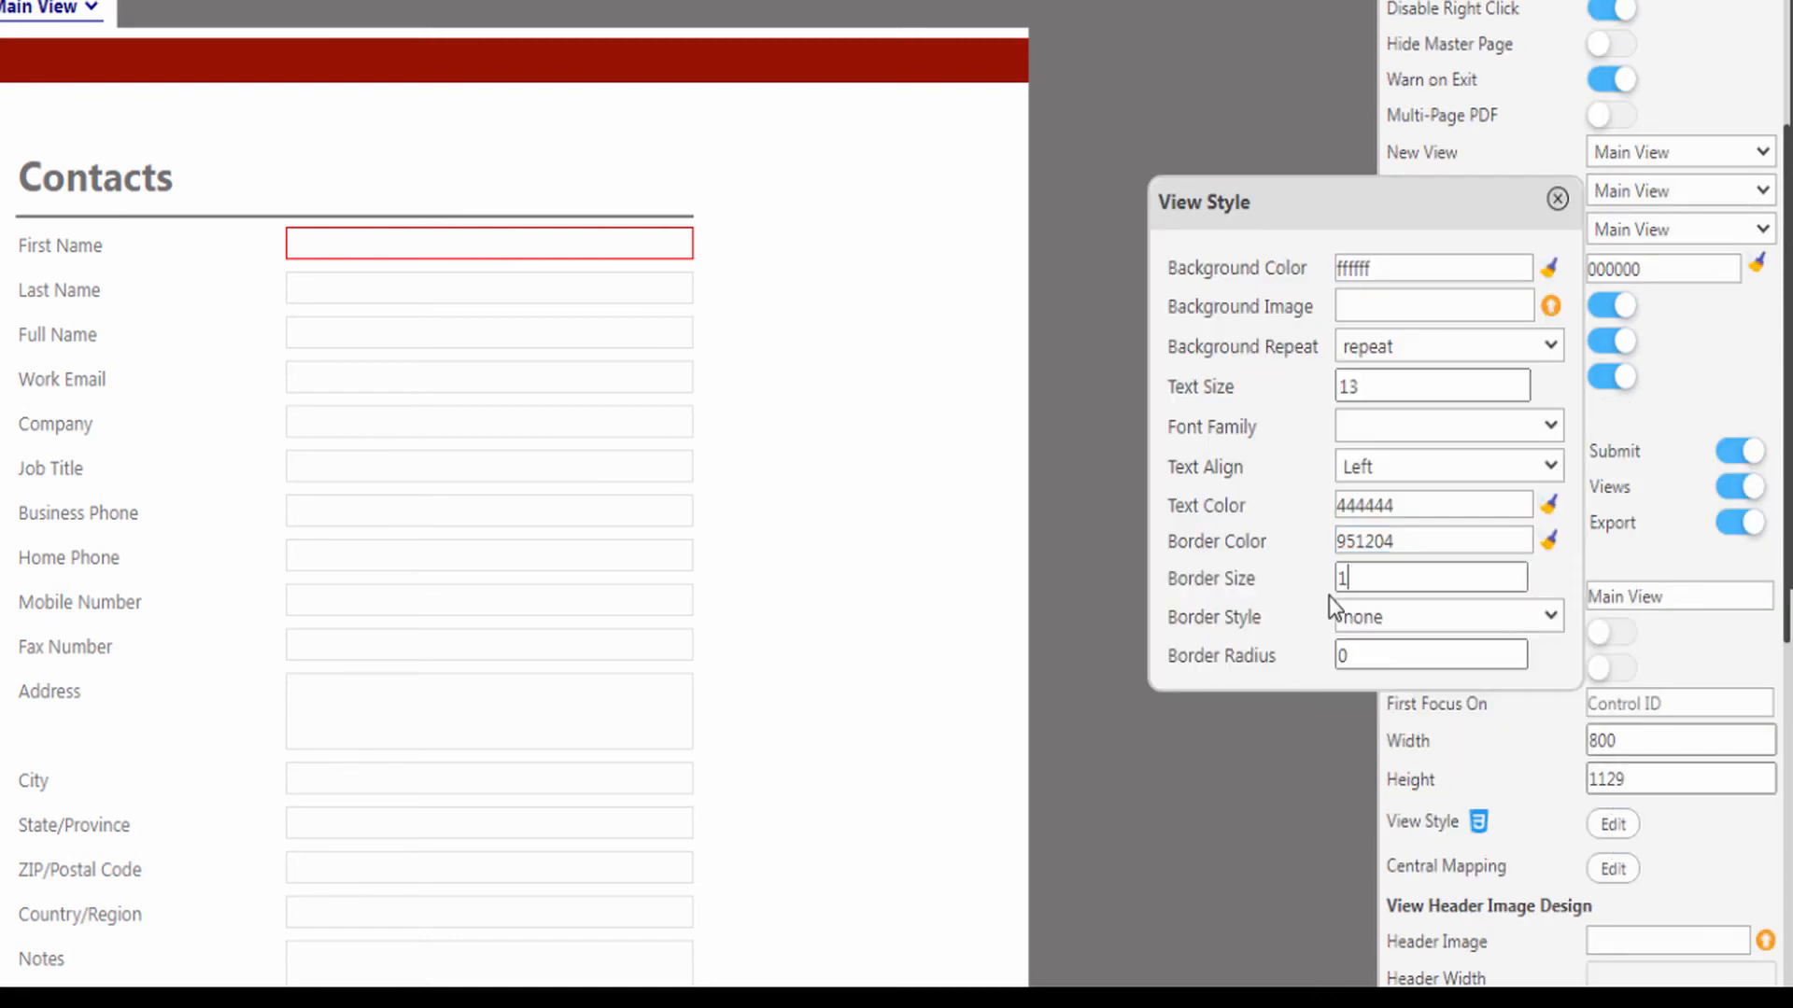
{"action": "left_click", "coordinate": [1368, 624]}
{"action": "left_click", "coordinate": [1344, 735]}
{"action": "left_click_drag", "start_coordinate": [1354, 655], "coordinate": [1298, 650]}
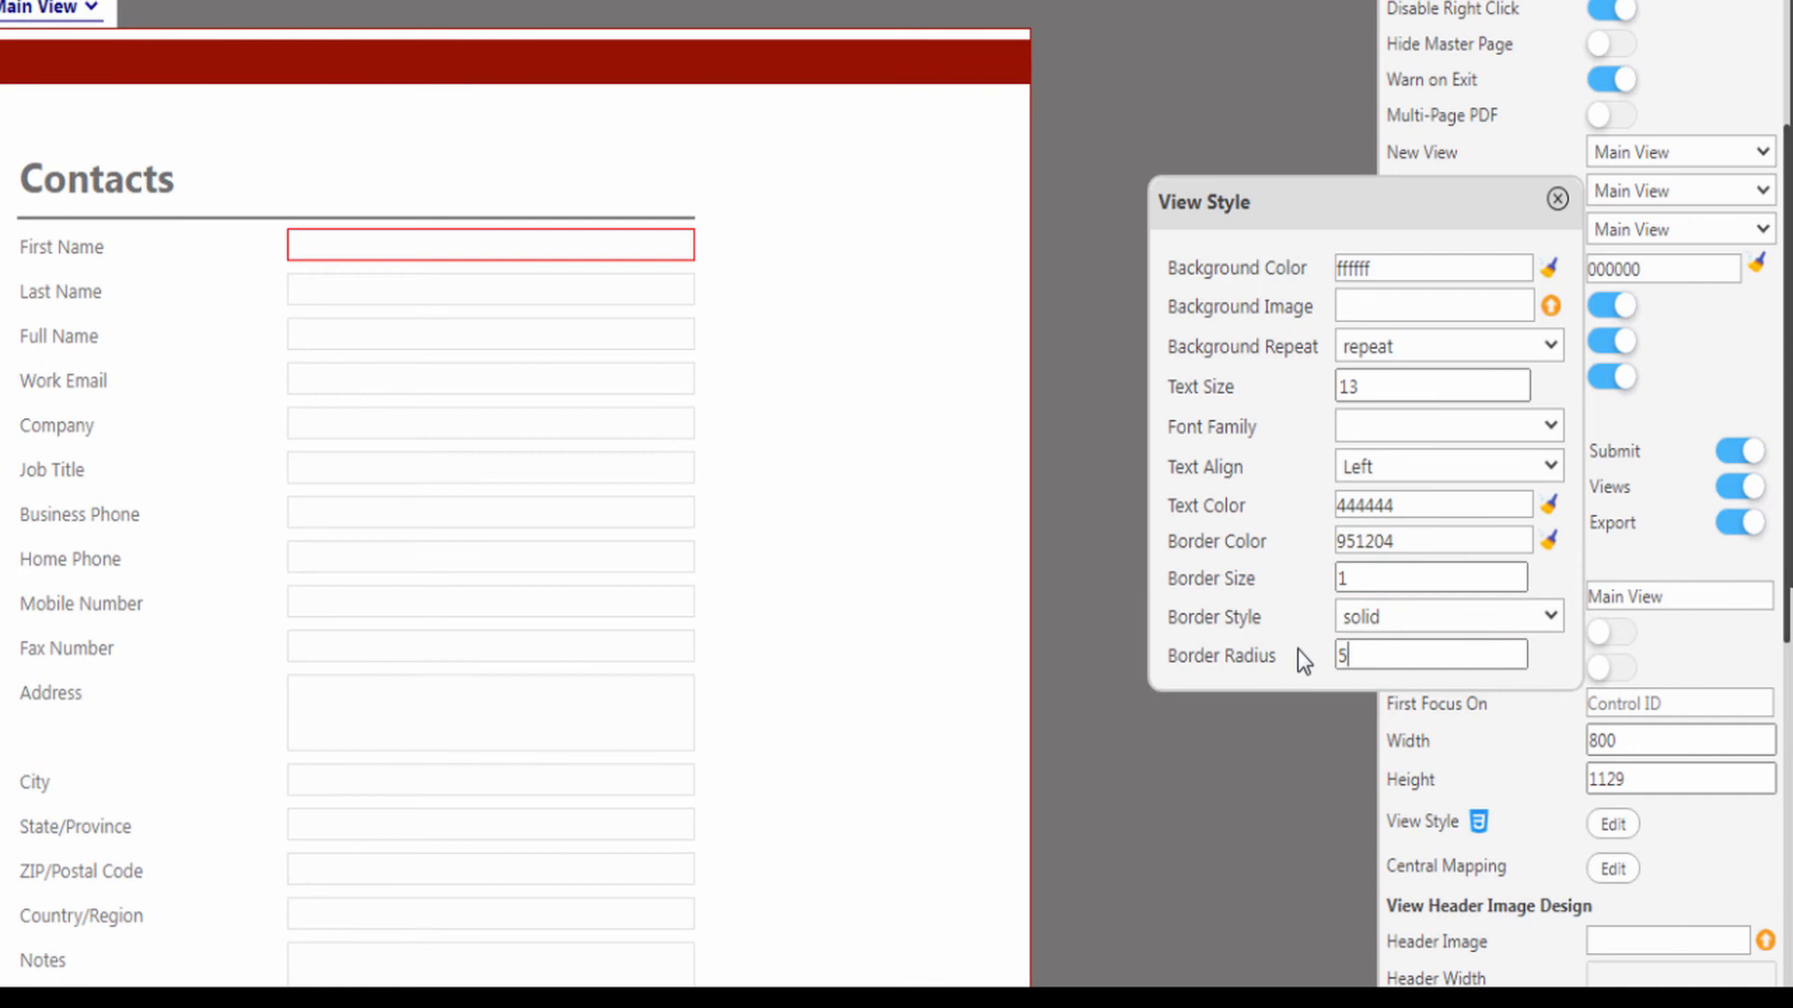
{"action": "type", "text": "5"}
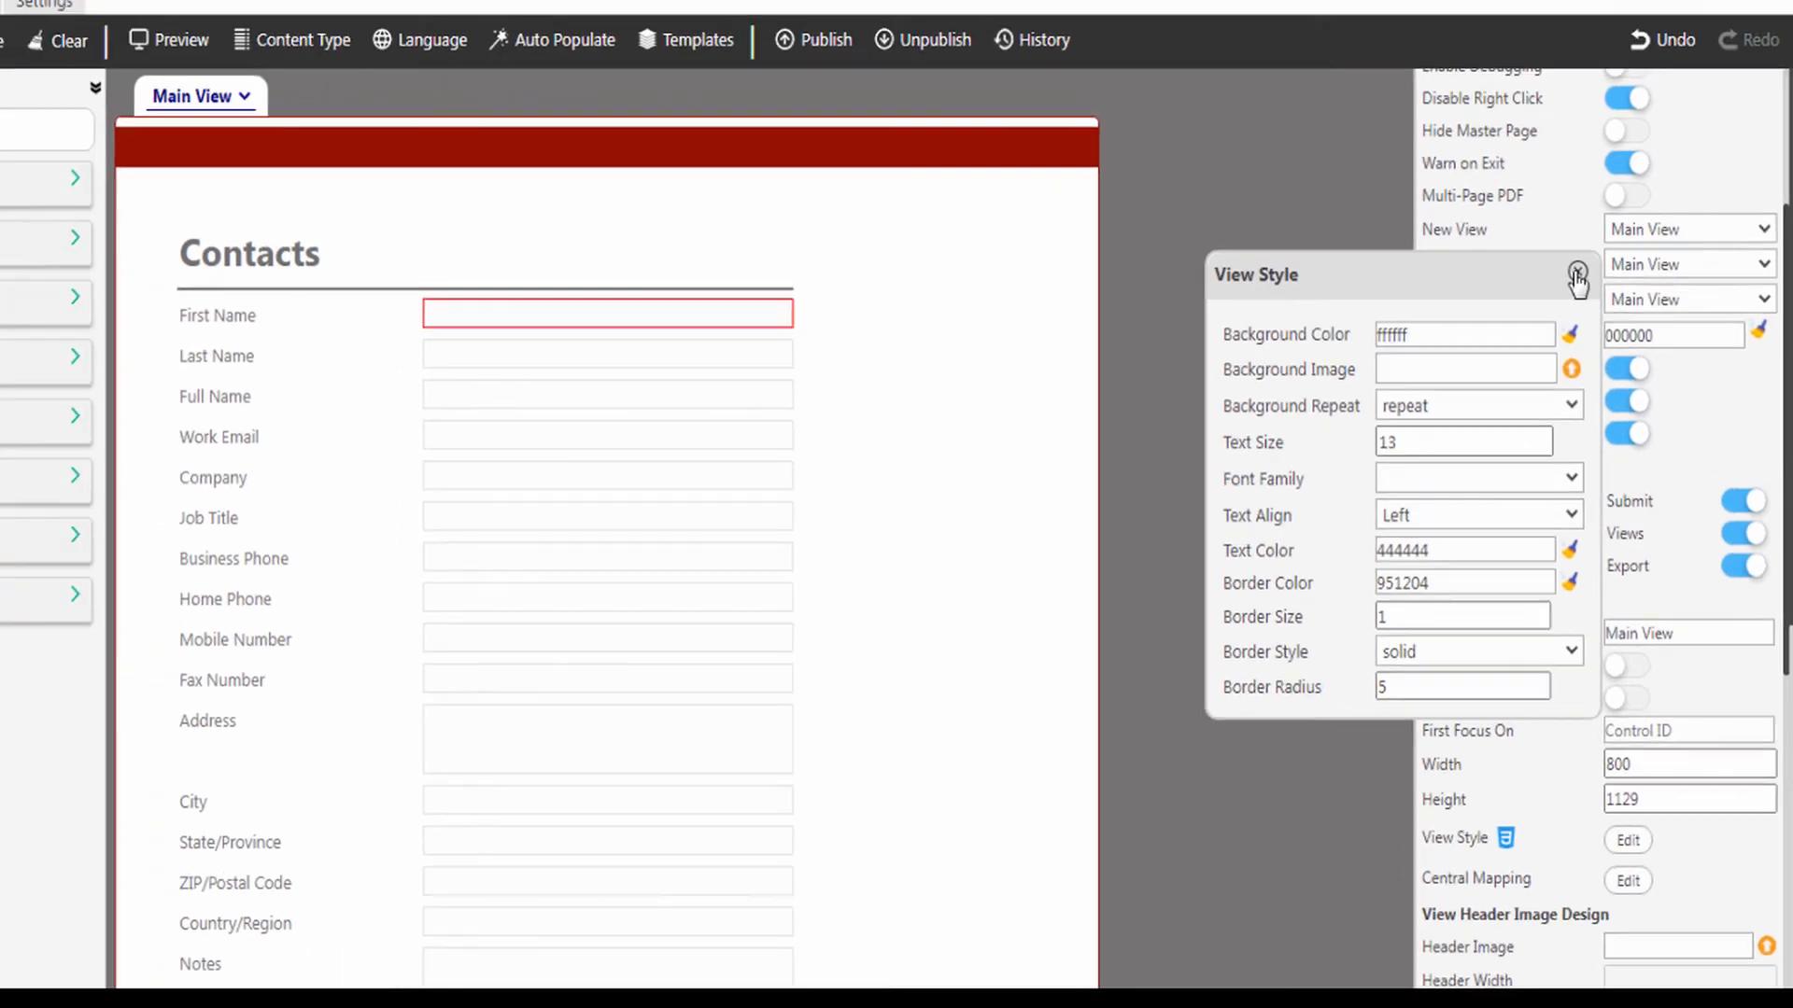
{"action": "left_click", "coordinate": [1556, 199]}
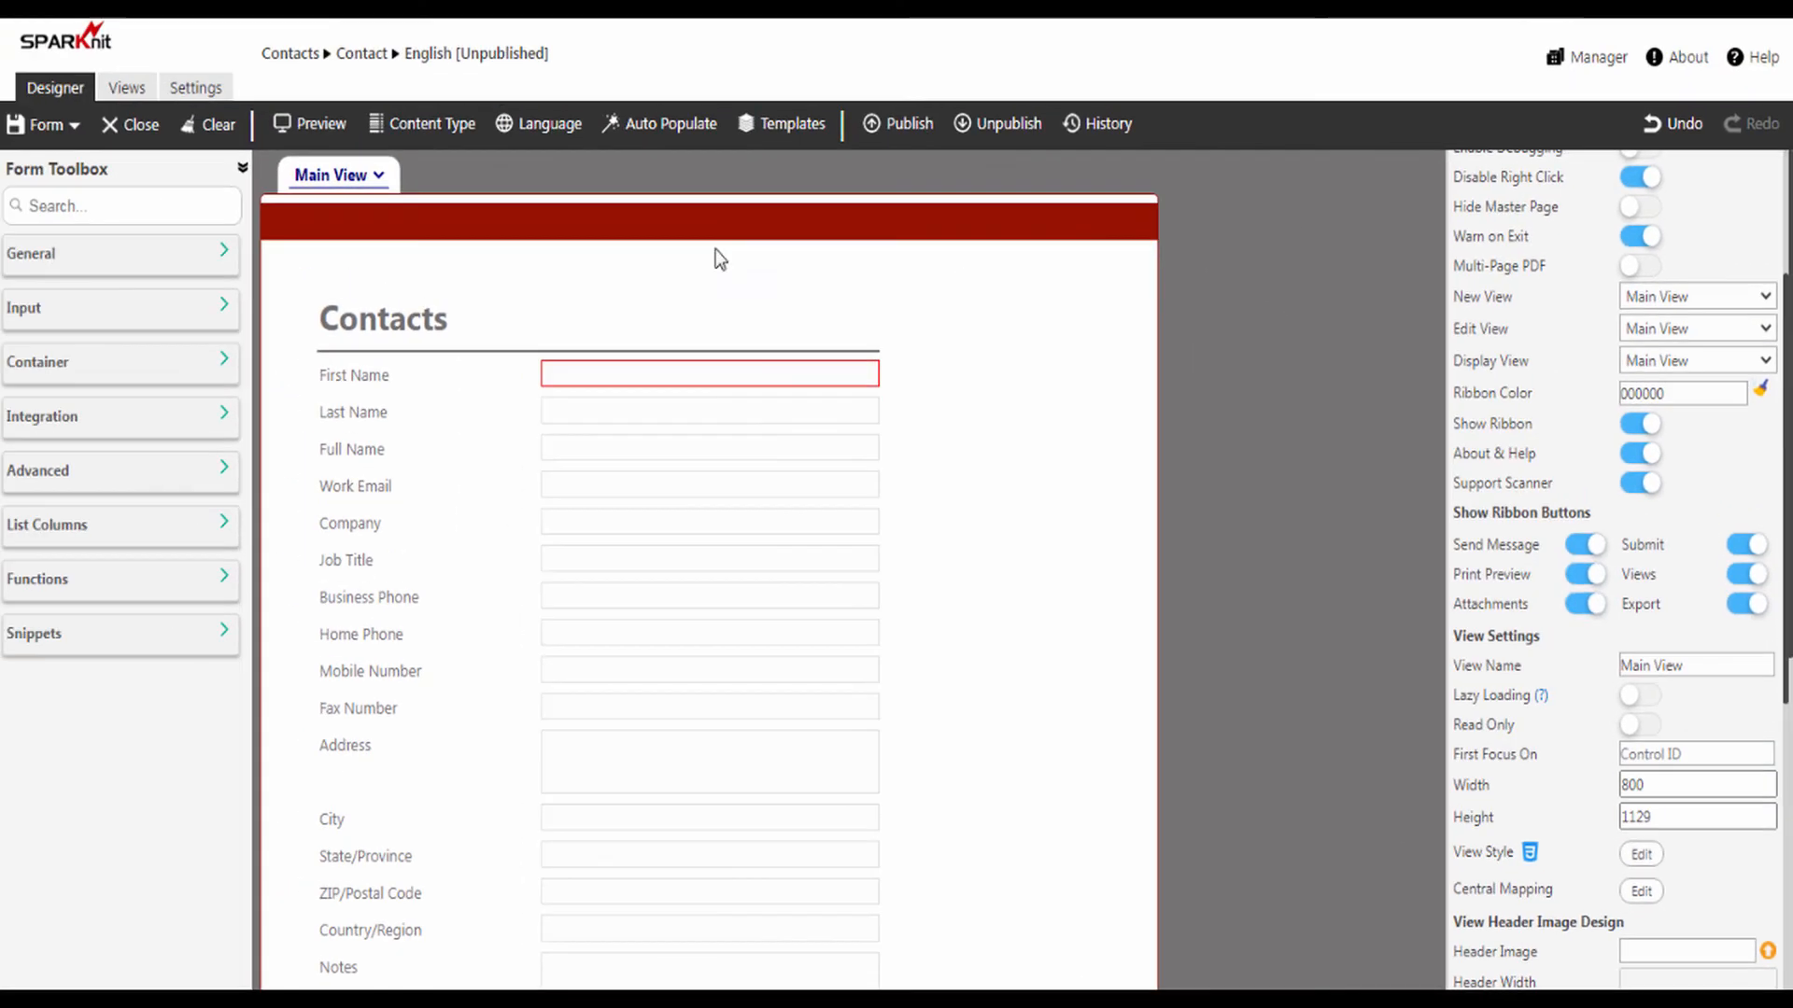
Step: Align the red header band with the form's top edge and shift all labels and fields up closer to it
{"action": "left_click", "coordinate": [672, 222]}
{"action": "left_click", "coordinate": [760, 267]}
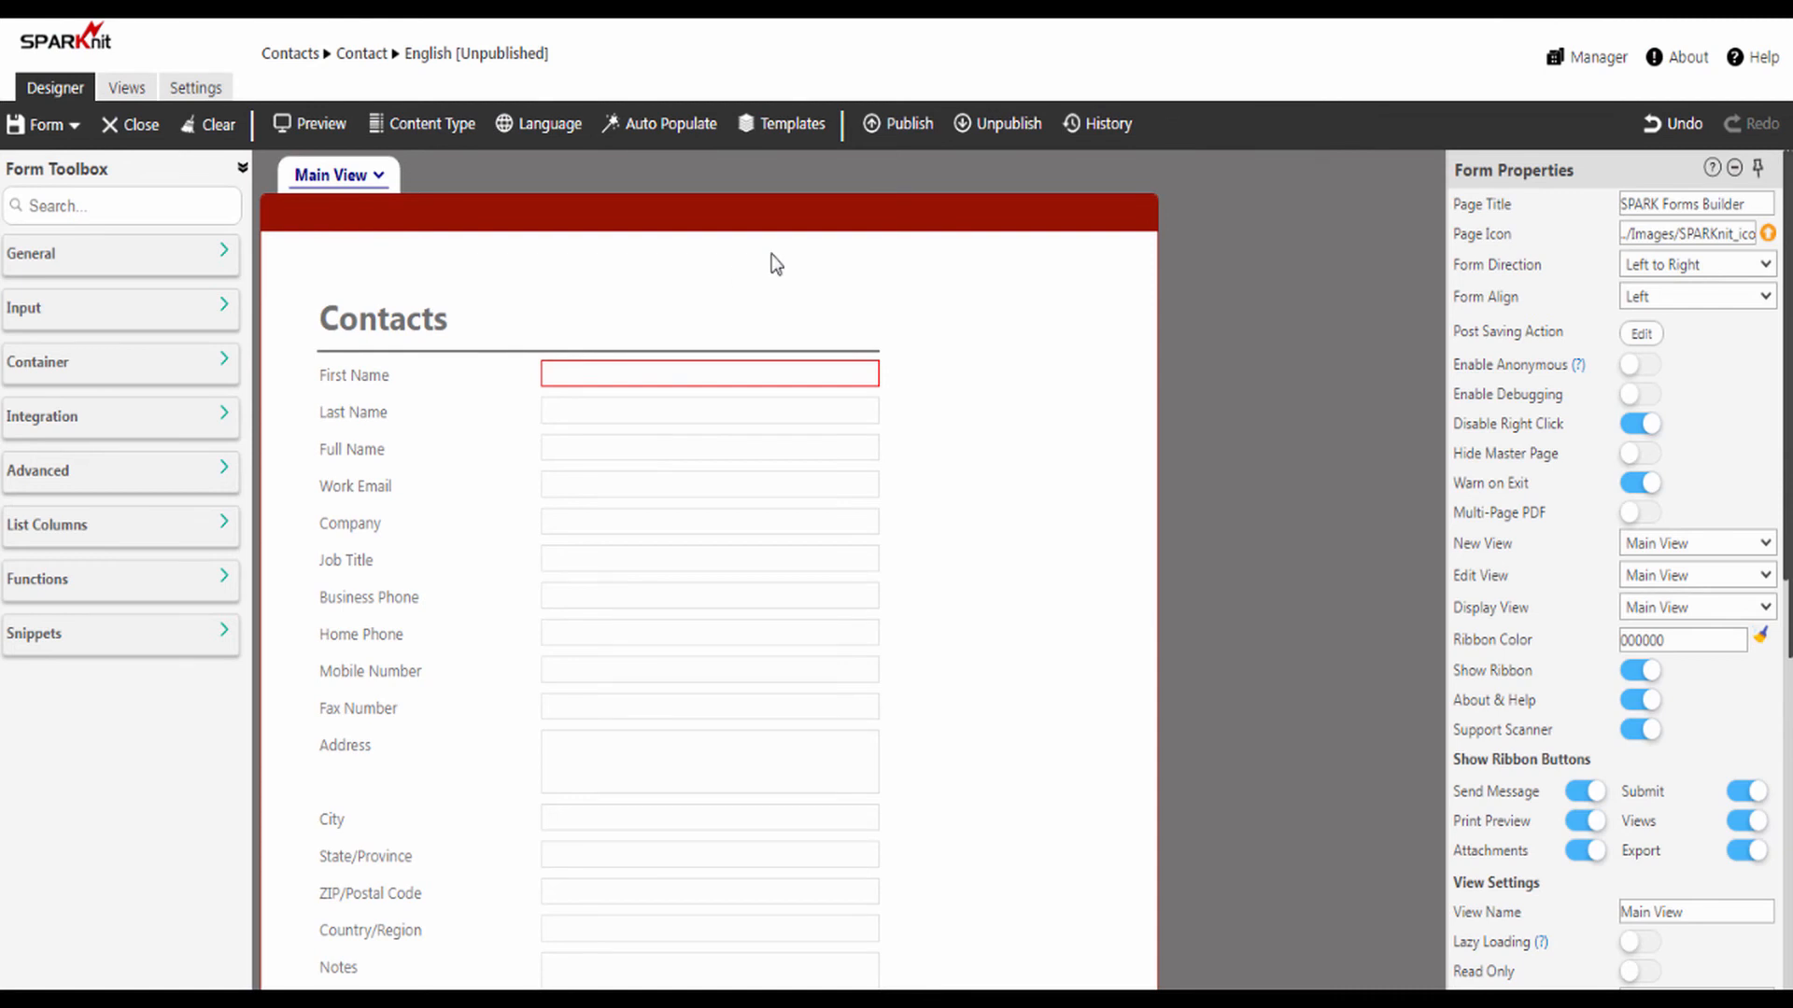
{"action": "left_click", "coordinate": [395, 323]}
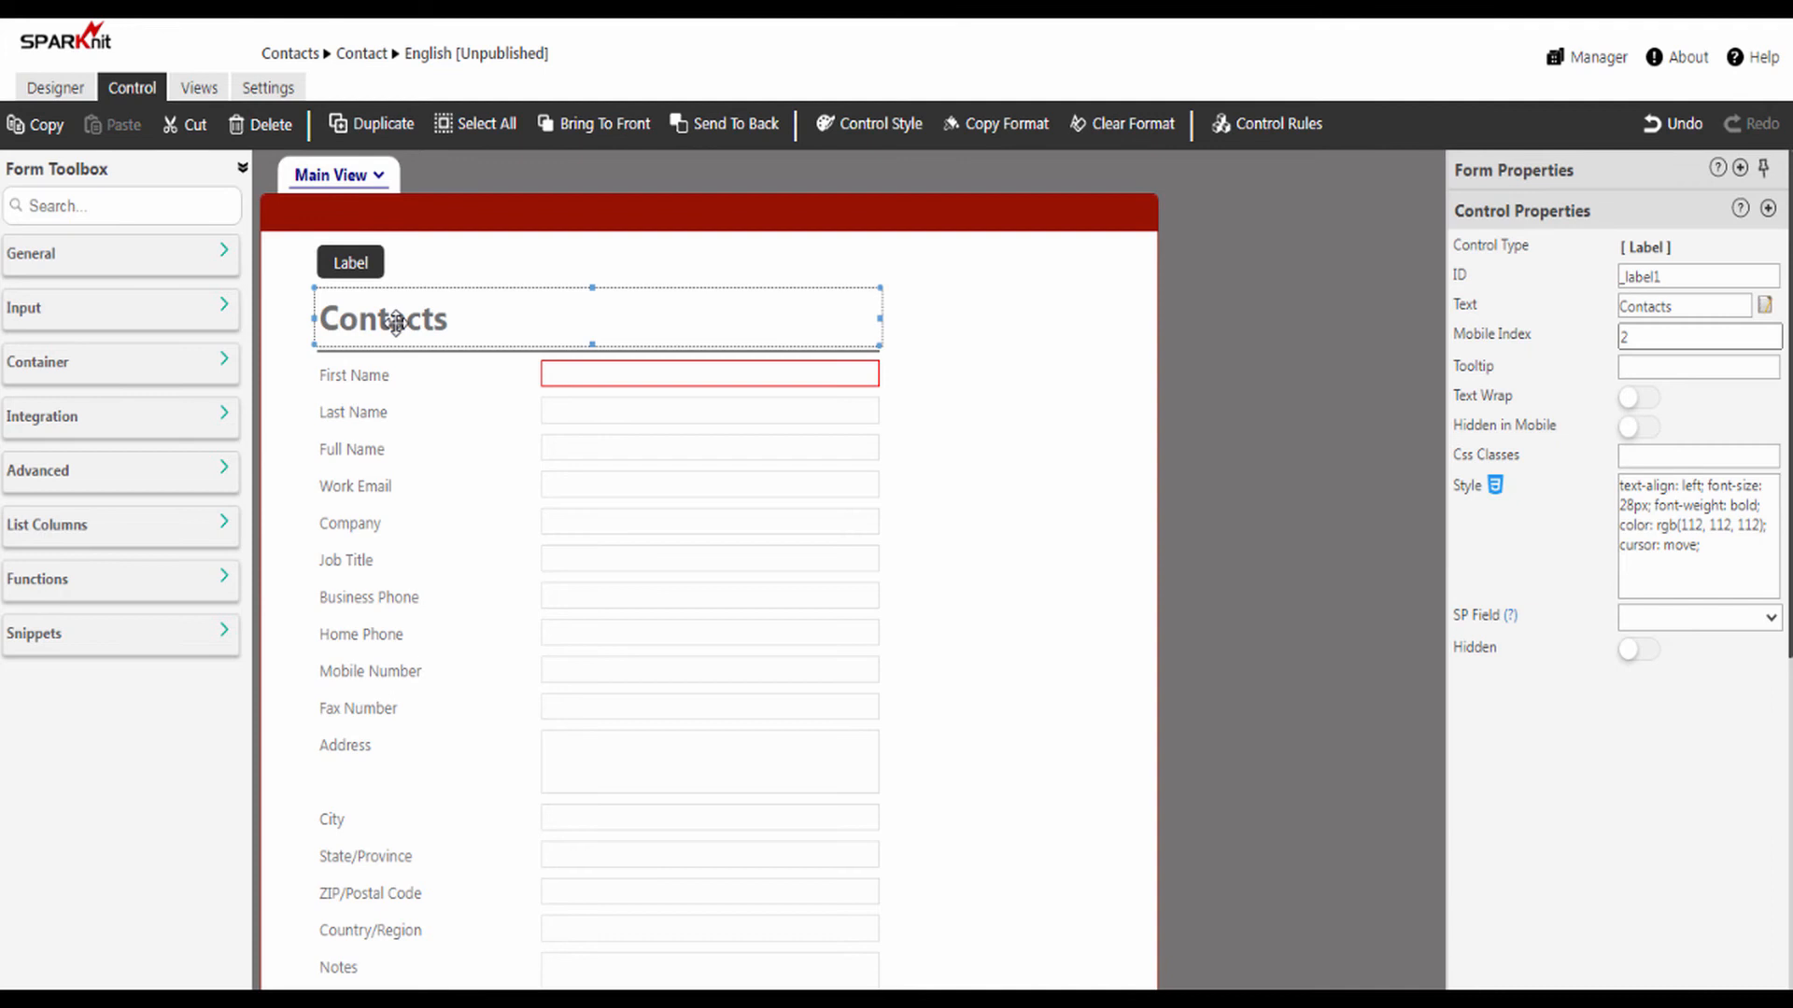
{"action": "key", "text": "ctrl+a"}
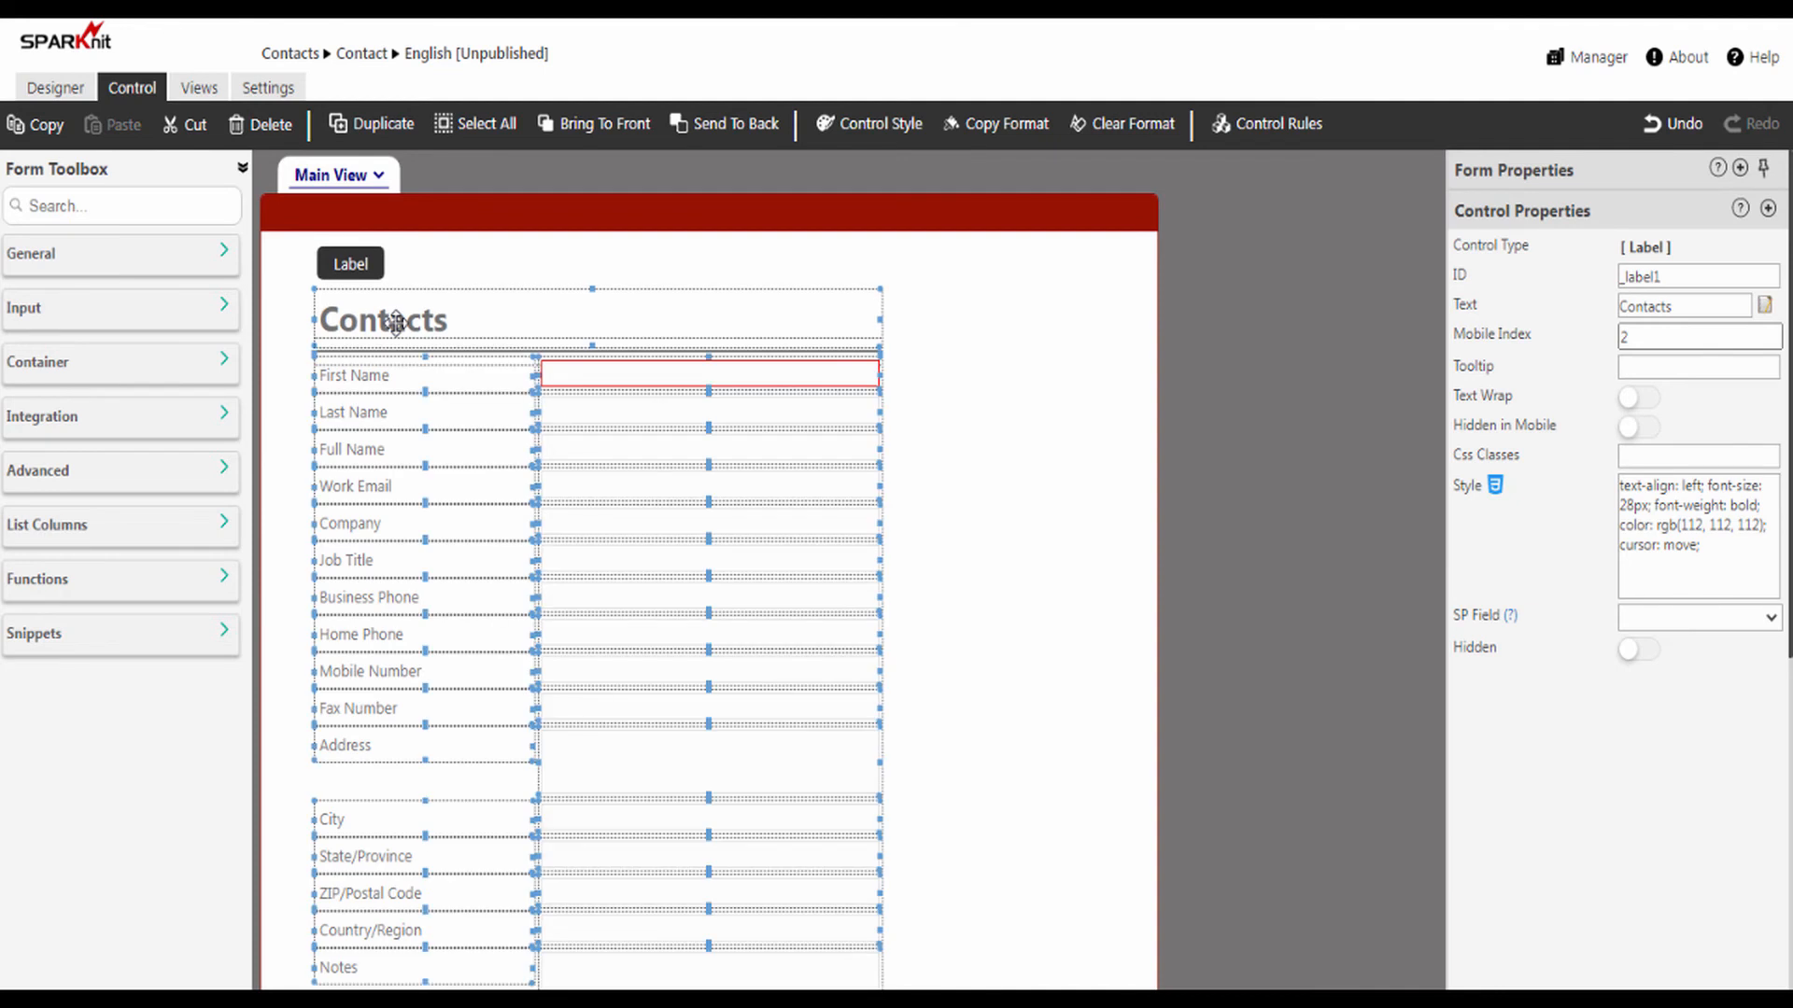
{"action": "scroll", "coordinate": [536, 425], "scroll_direction": "down", "scroll_amount": 1}
{"action": "scroll", "coordinate": [536, 425], "scroll_direction": "down", "scroll_amount": 3}
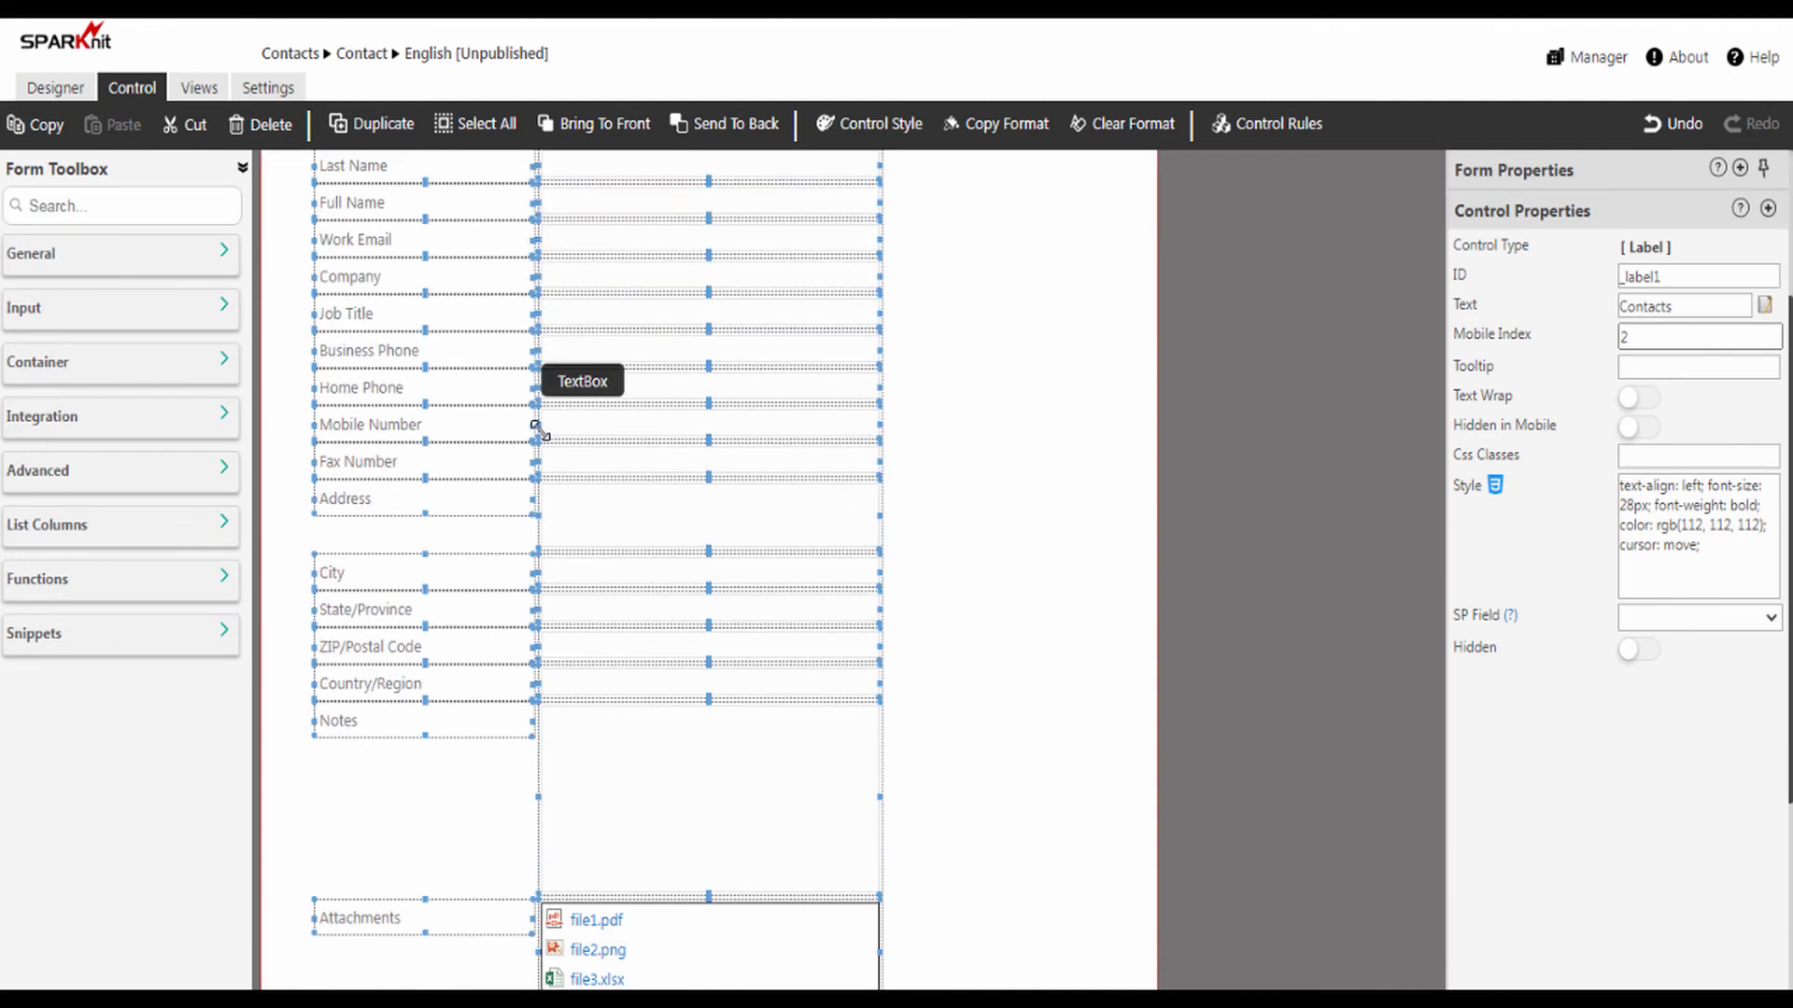
{"action": "scroll", "coordinate": [558, 383], "scroll_direction": "up", "scroll_amount": 4}
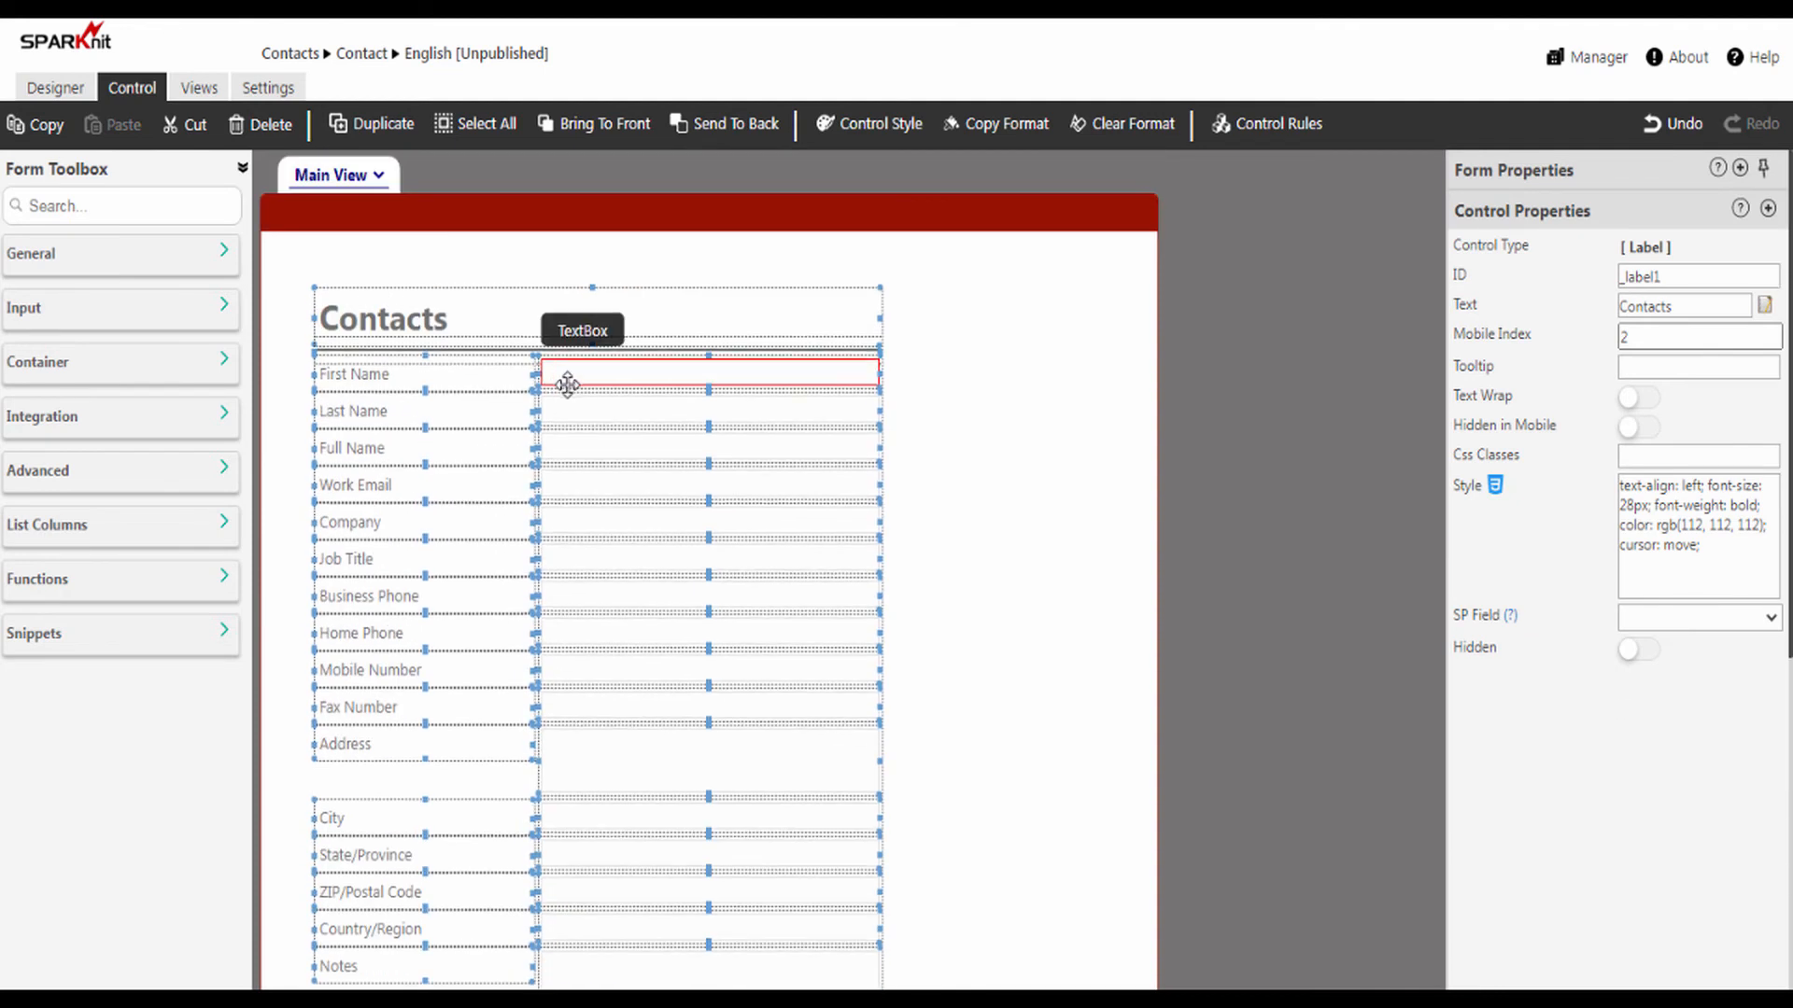
{"action": "scroll", "coordinate": [557, 383], "scroll_direction": "down", "scroll_amount": 1}
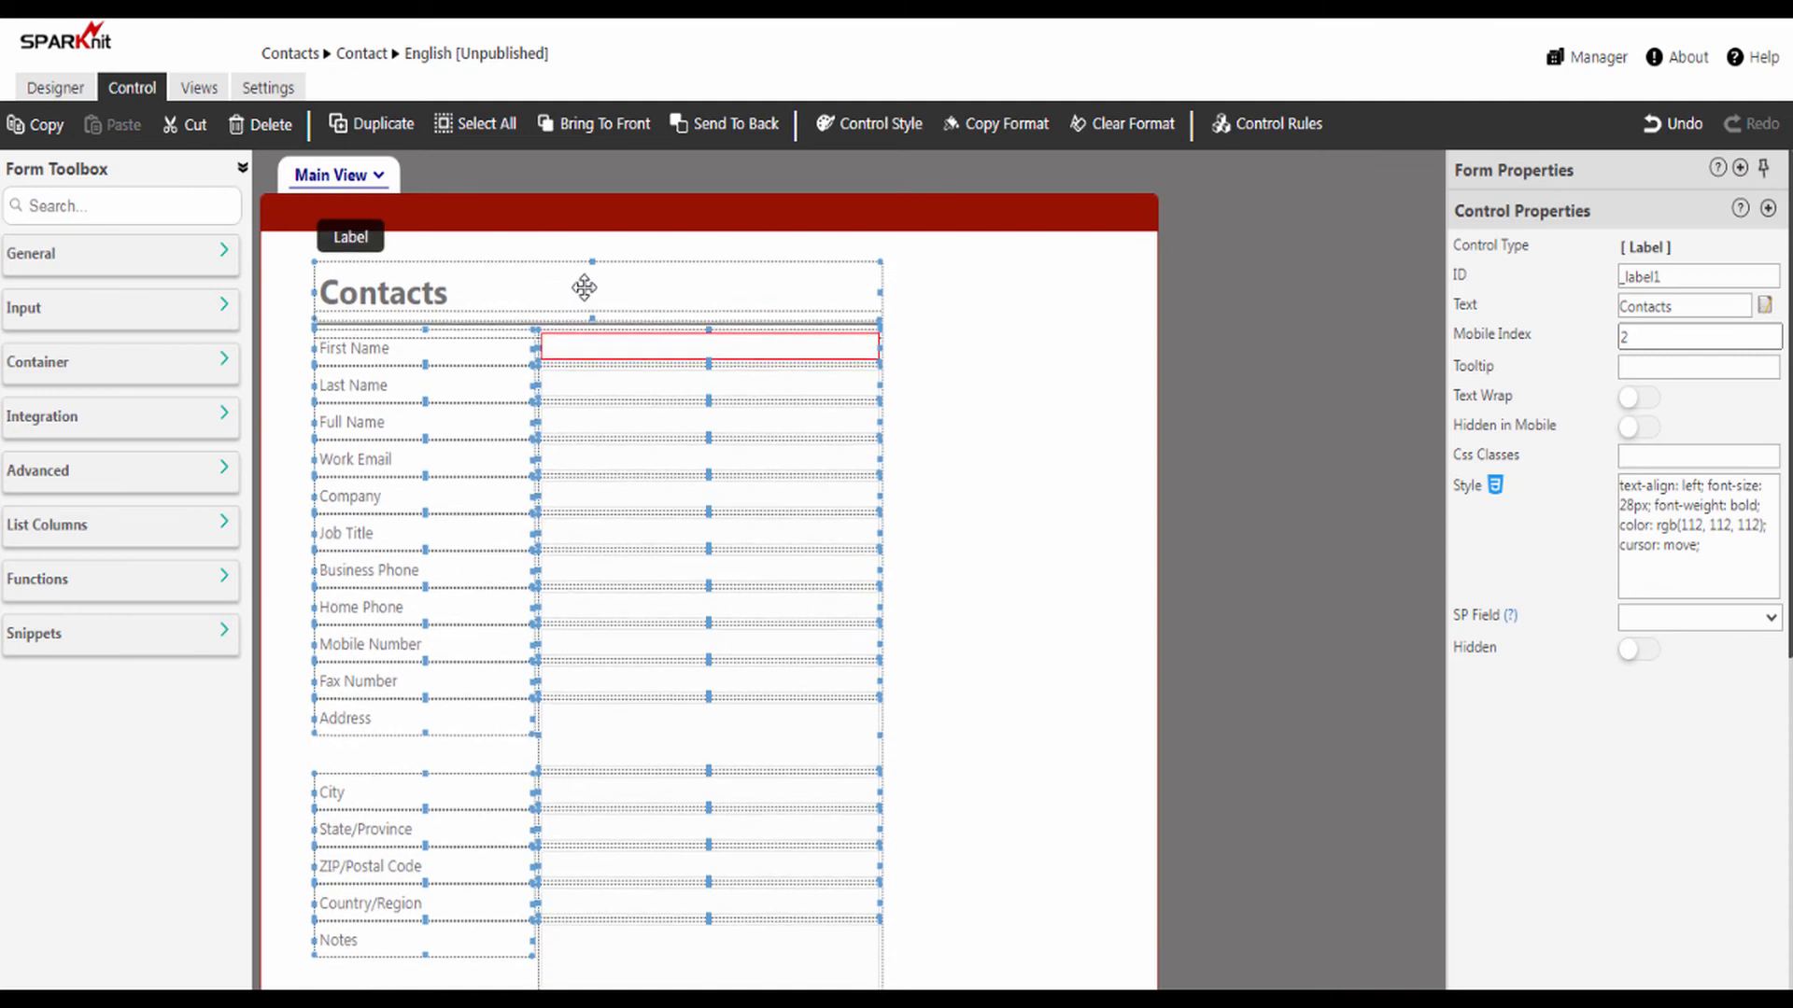
{"action": "scroll", "coordinate": [593, 289], "scroll_direction": "down", "scroll_amount": 1}
{"action": "left_click", "coordinate": [939, 325]}
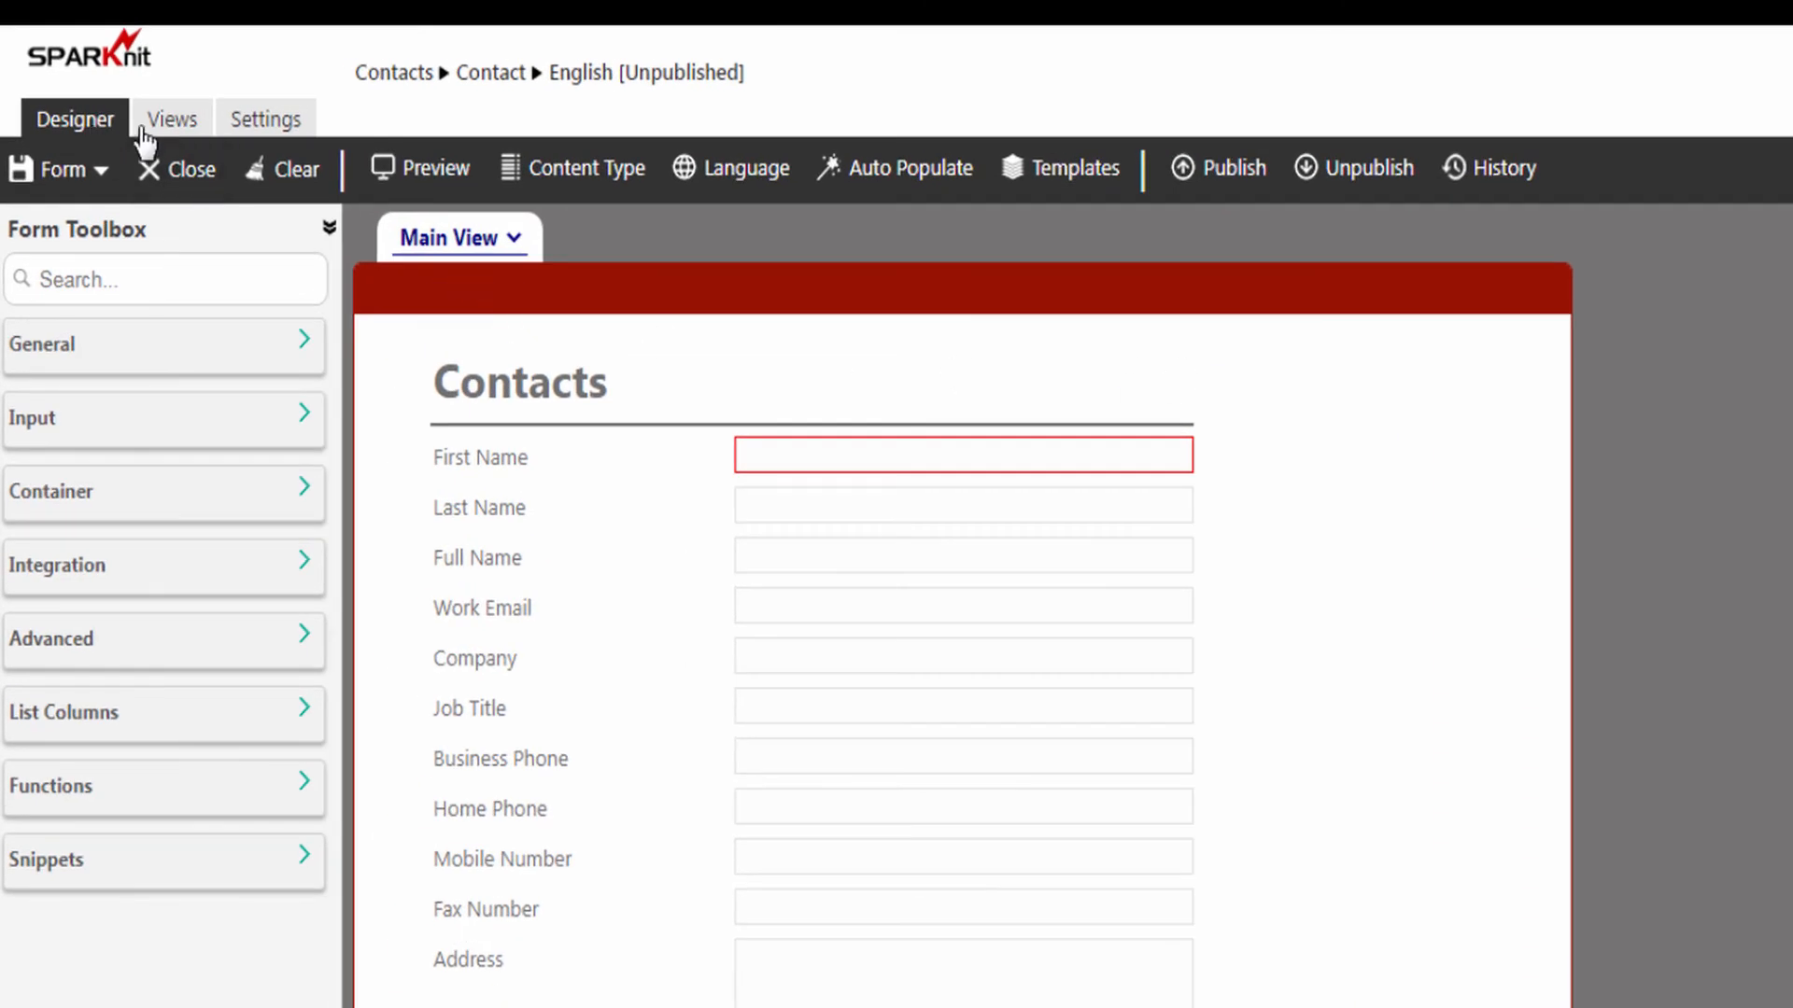
Step: Publish the Contacts form to the Contact content type and dismiss the publishing dialog
{"action": "left_click", "coordinate": [1235, 178]}
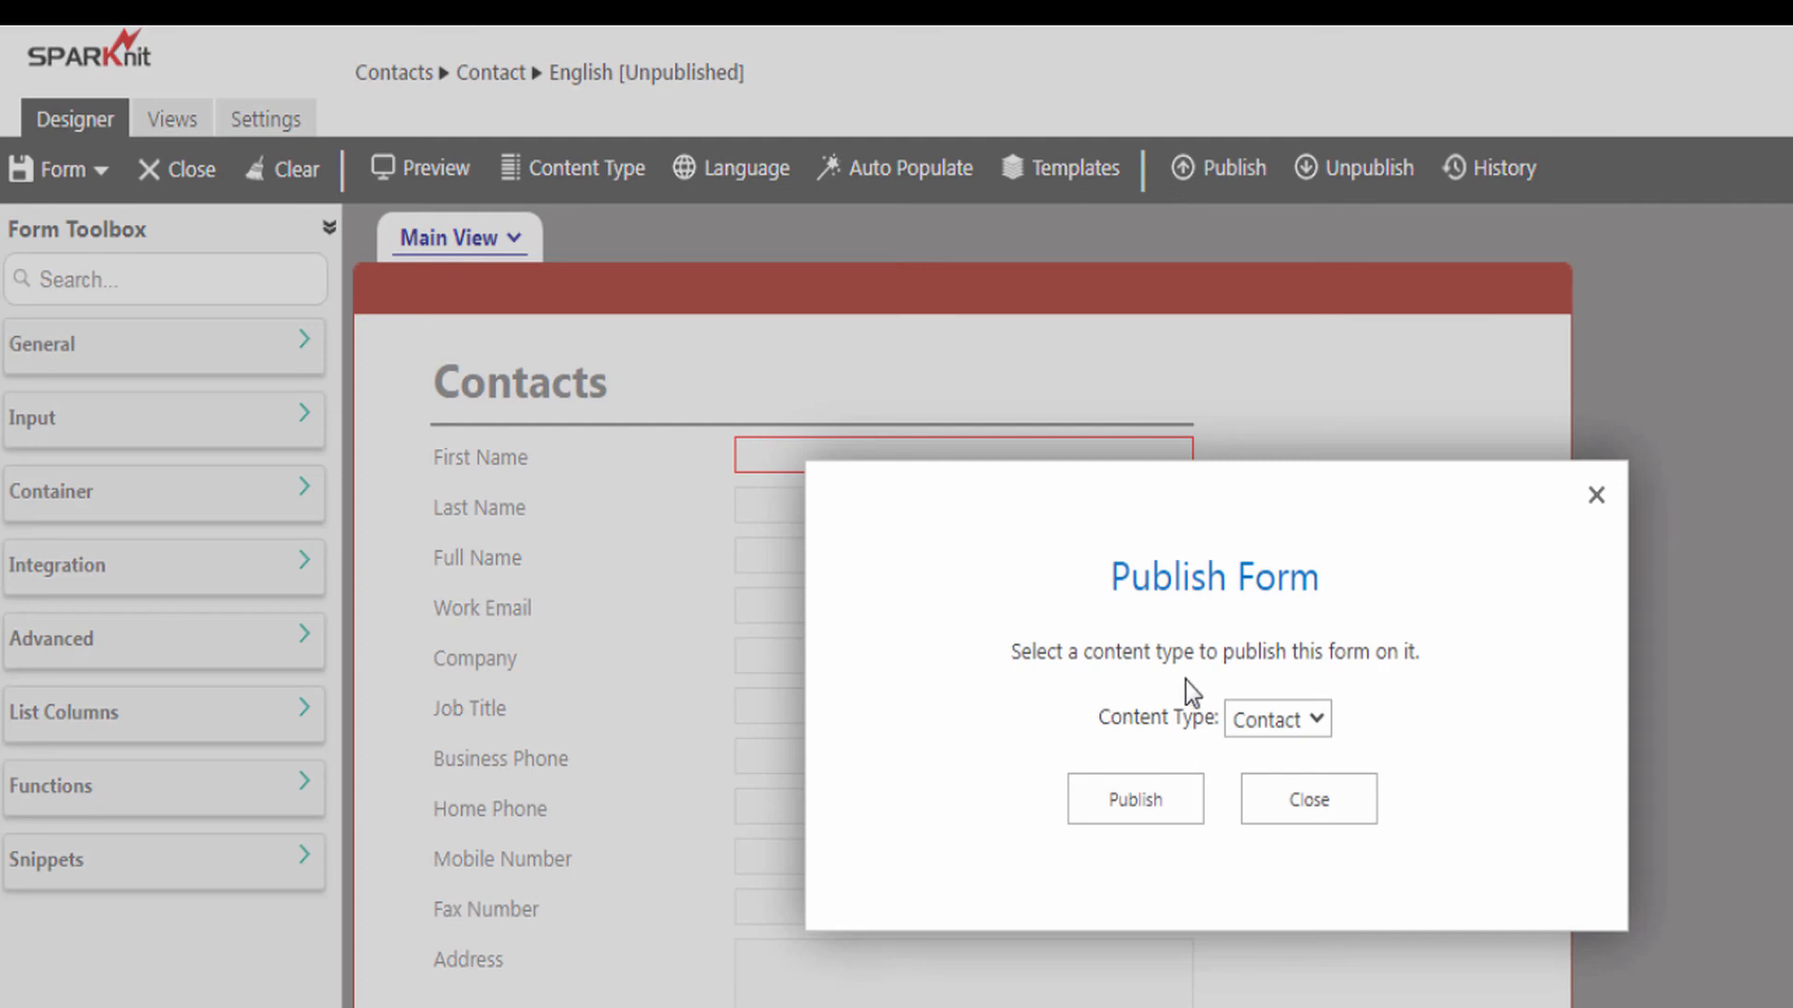
{"action": "left_click", "coordinate": [1262, 725]}
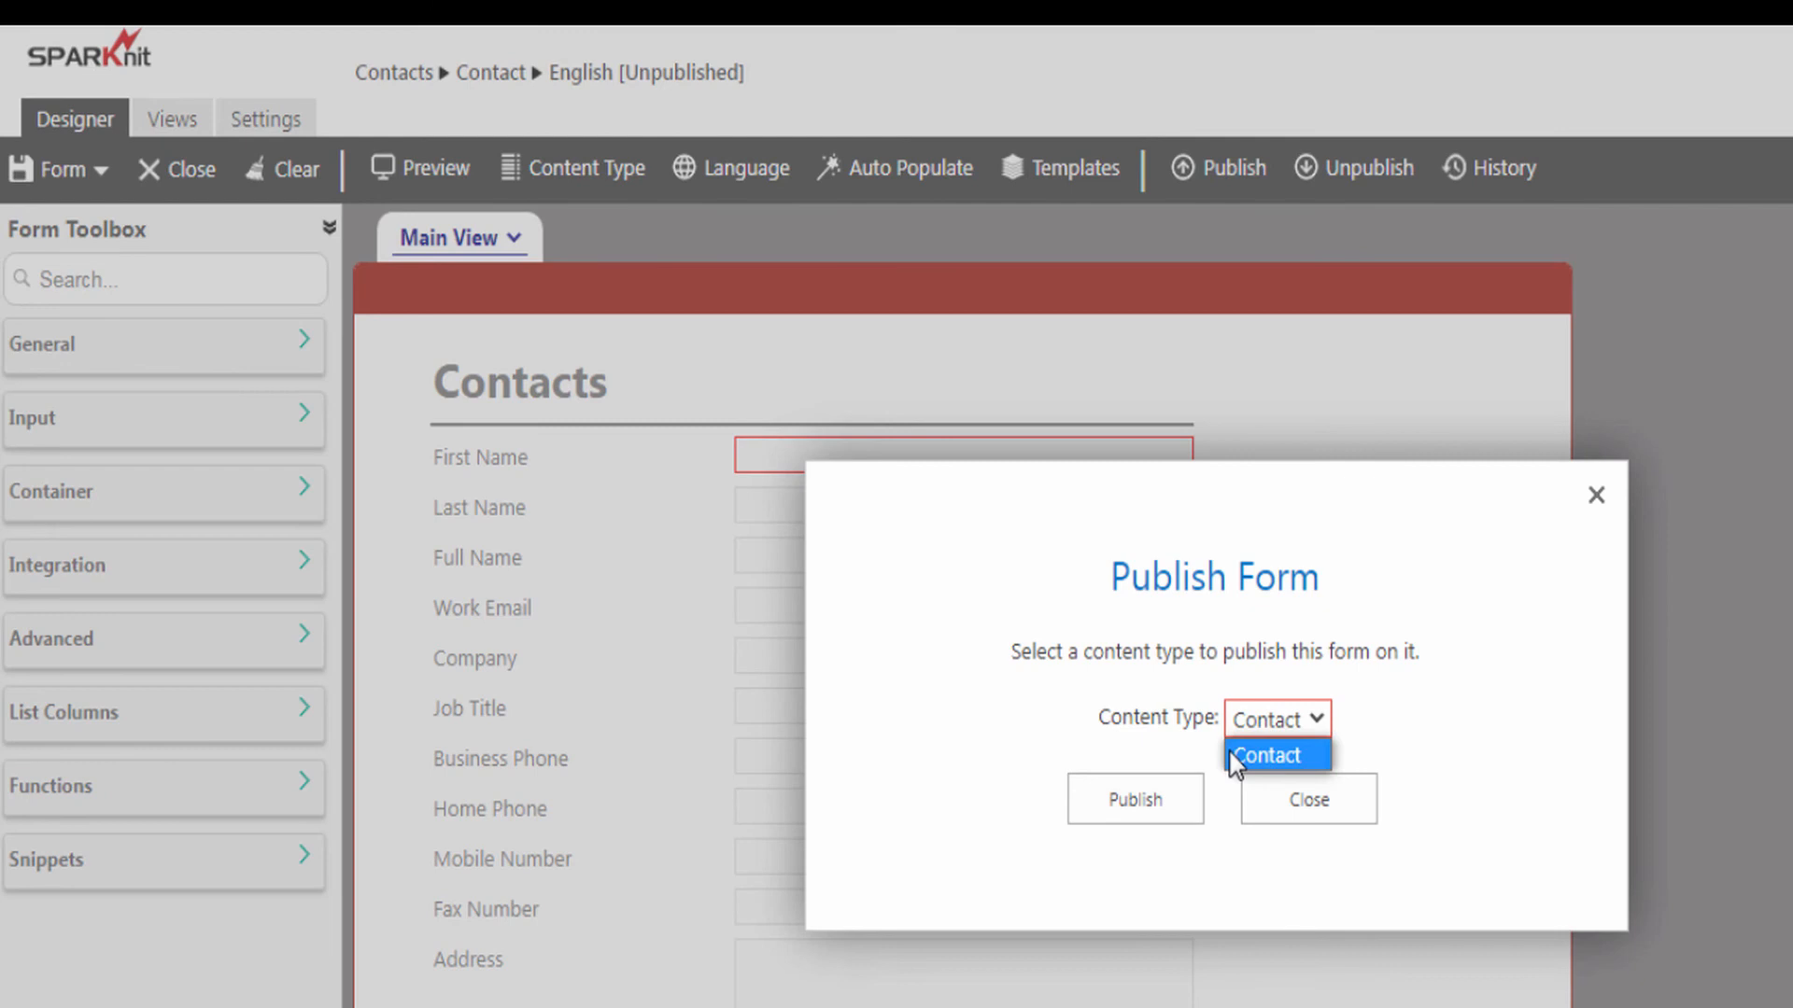
{"action": "left_click", "coordinate": [1255, 754]}
{"action": "left_click", "coordinate": [1265, 743]}
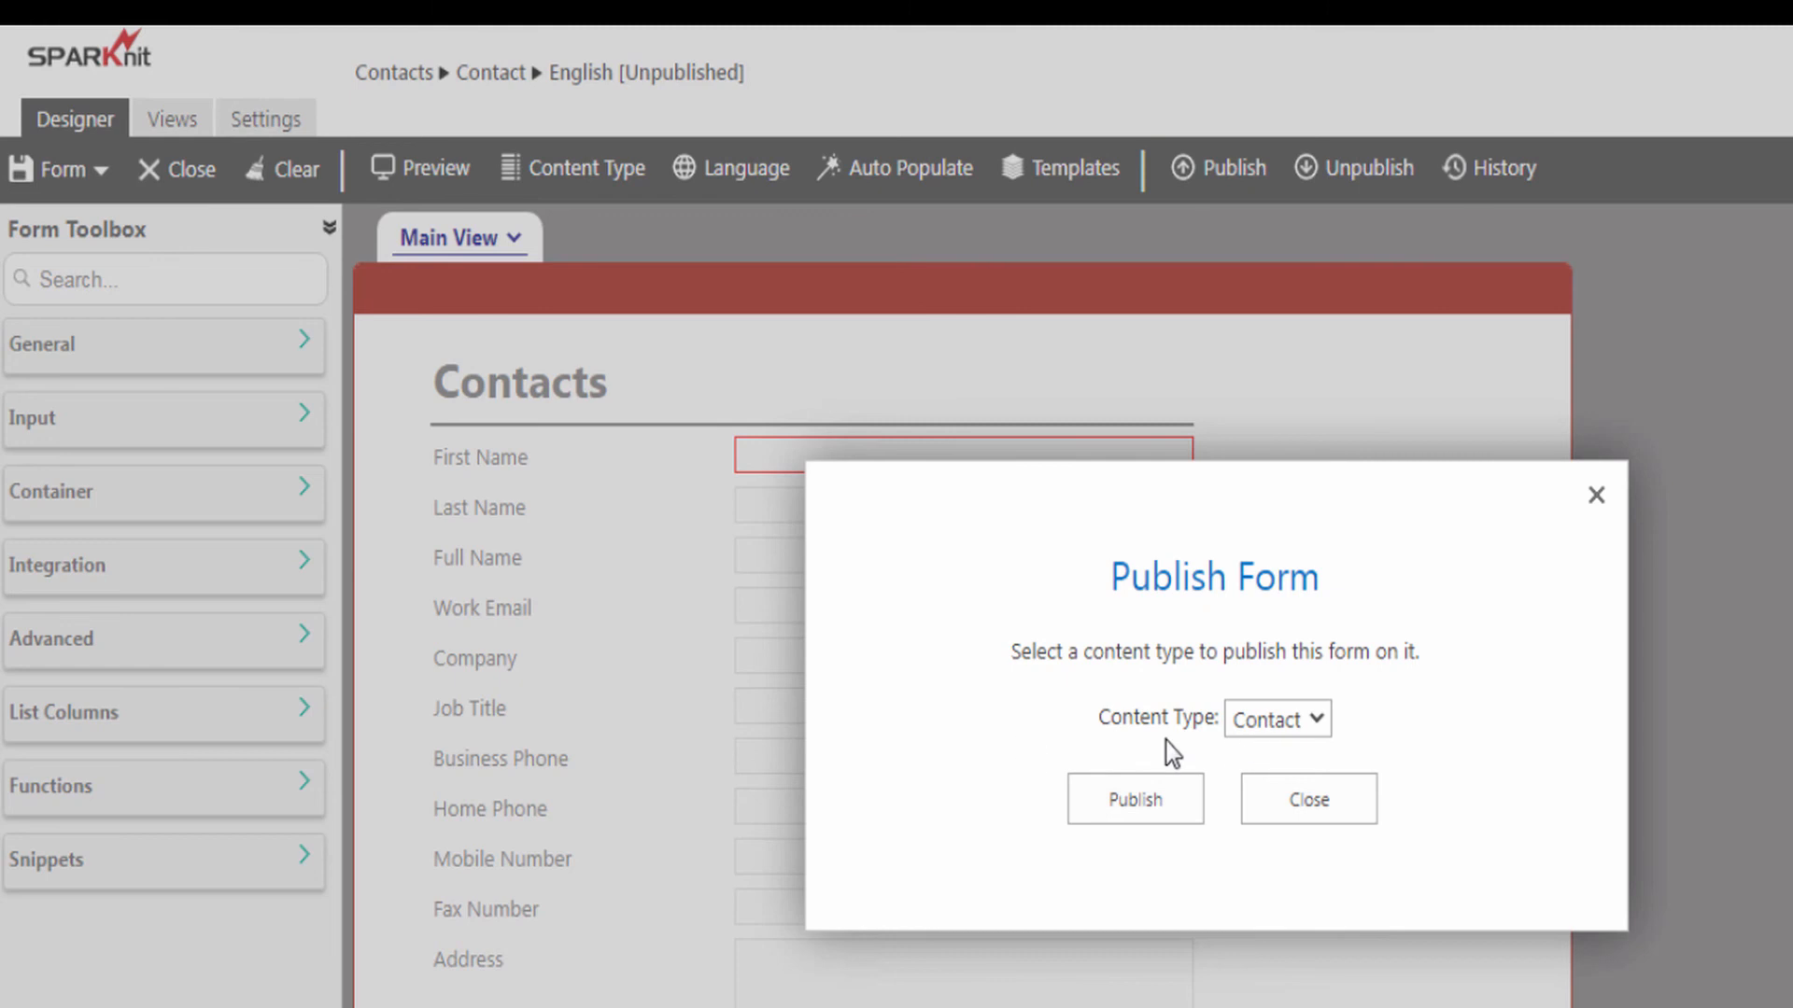
{"action": "left_click", "coordinate": [1140, 805]}
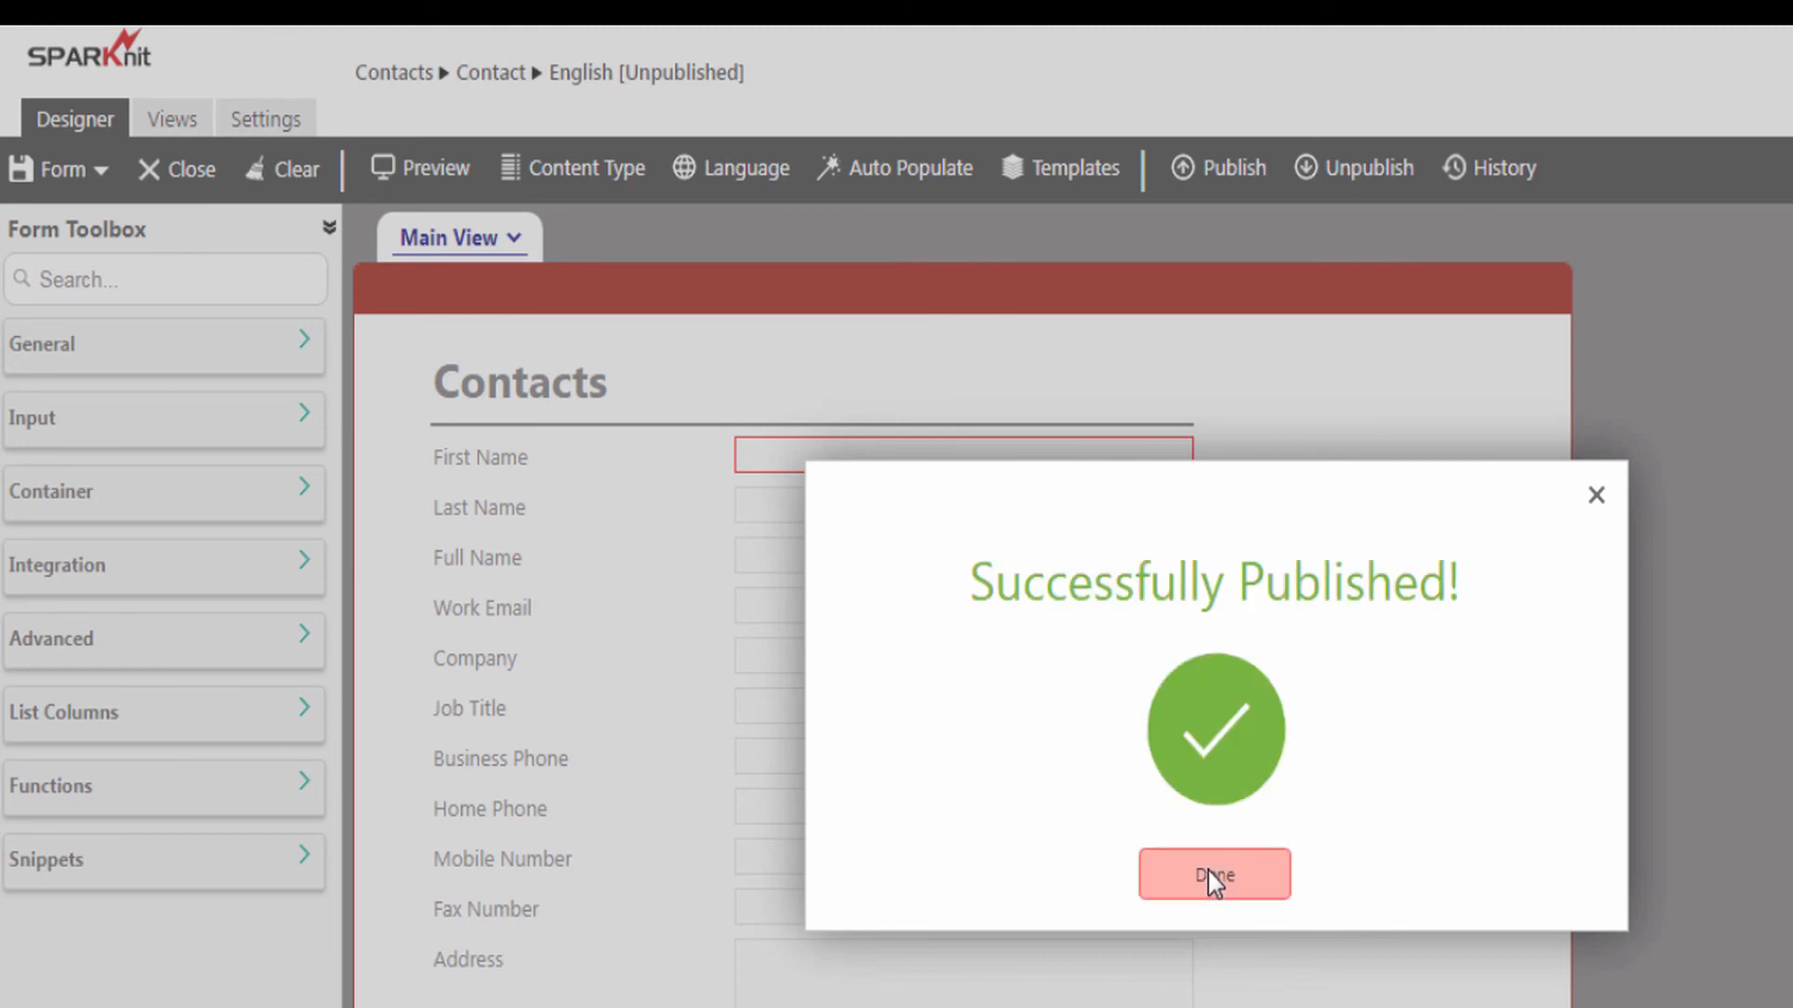
{"action": "left_click", "coordinate": [1212, 875]}
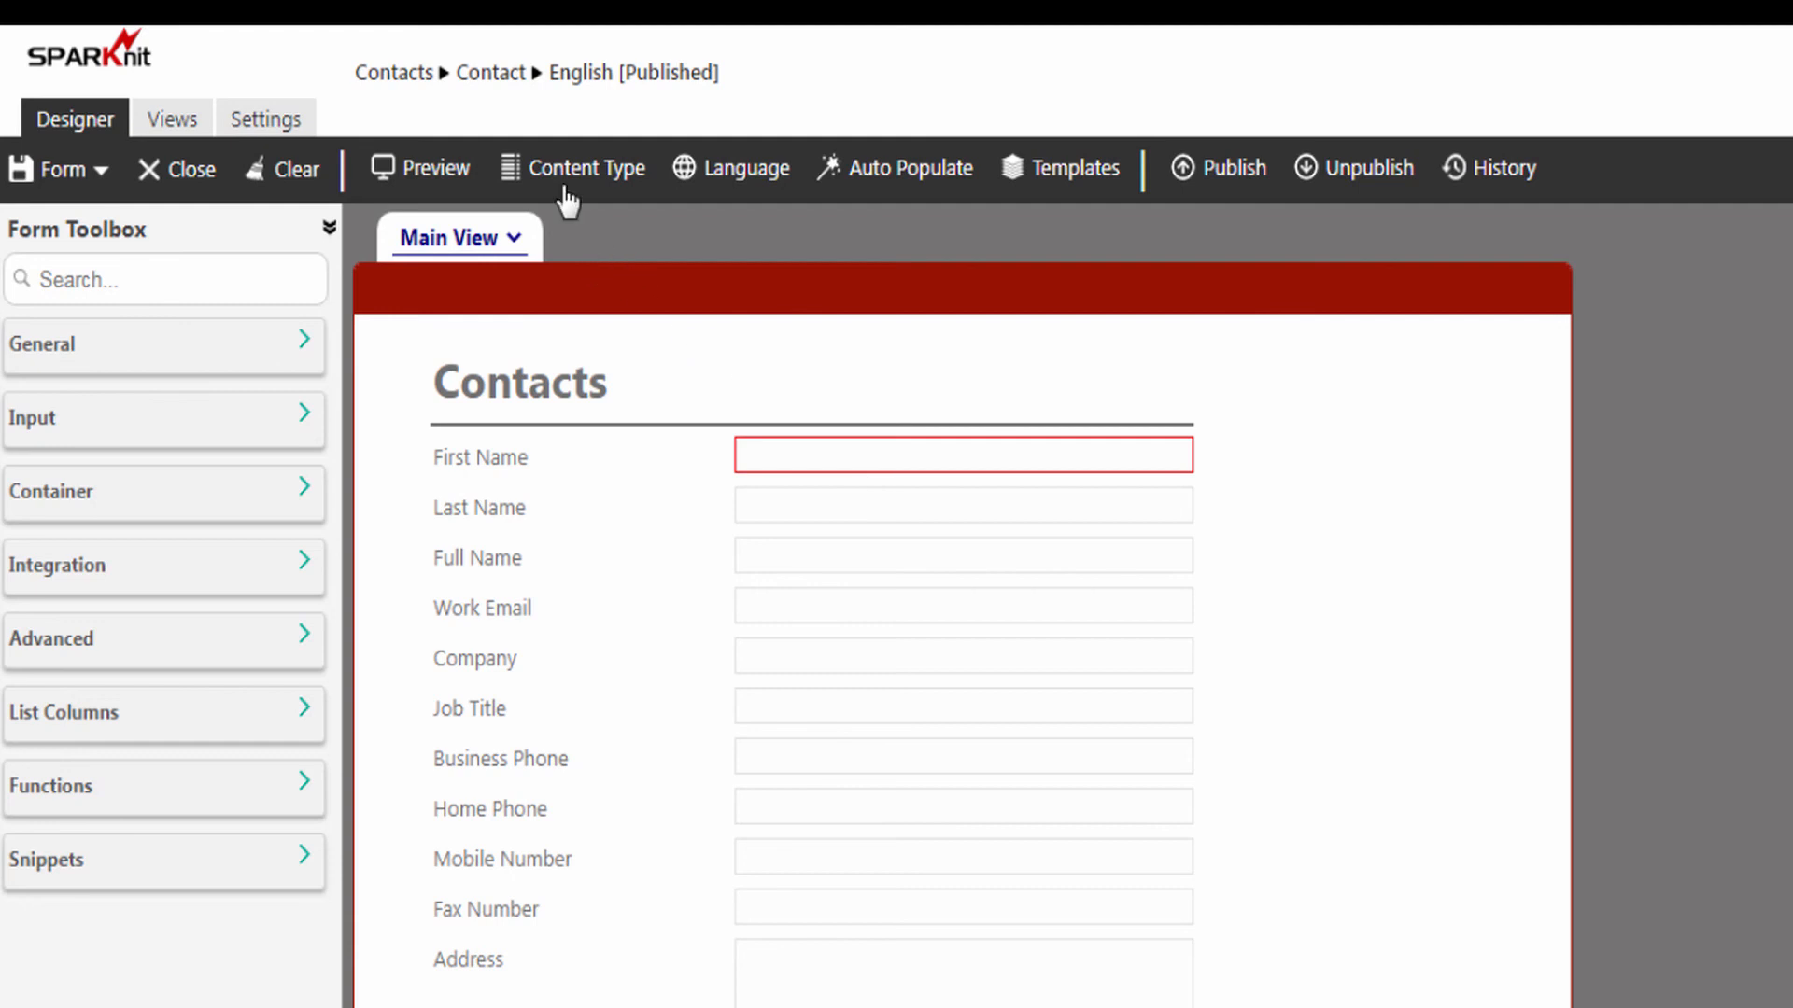
Step: Return to the Contacts list, review the first contact's record in the published form, and close it
{"action": "left_click", "coordinate": [409, 75]}
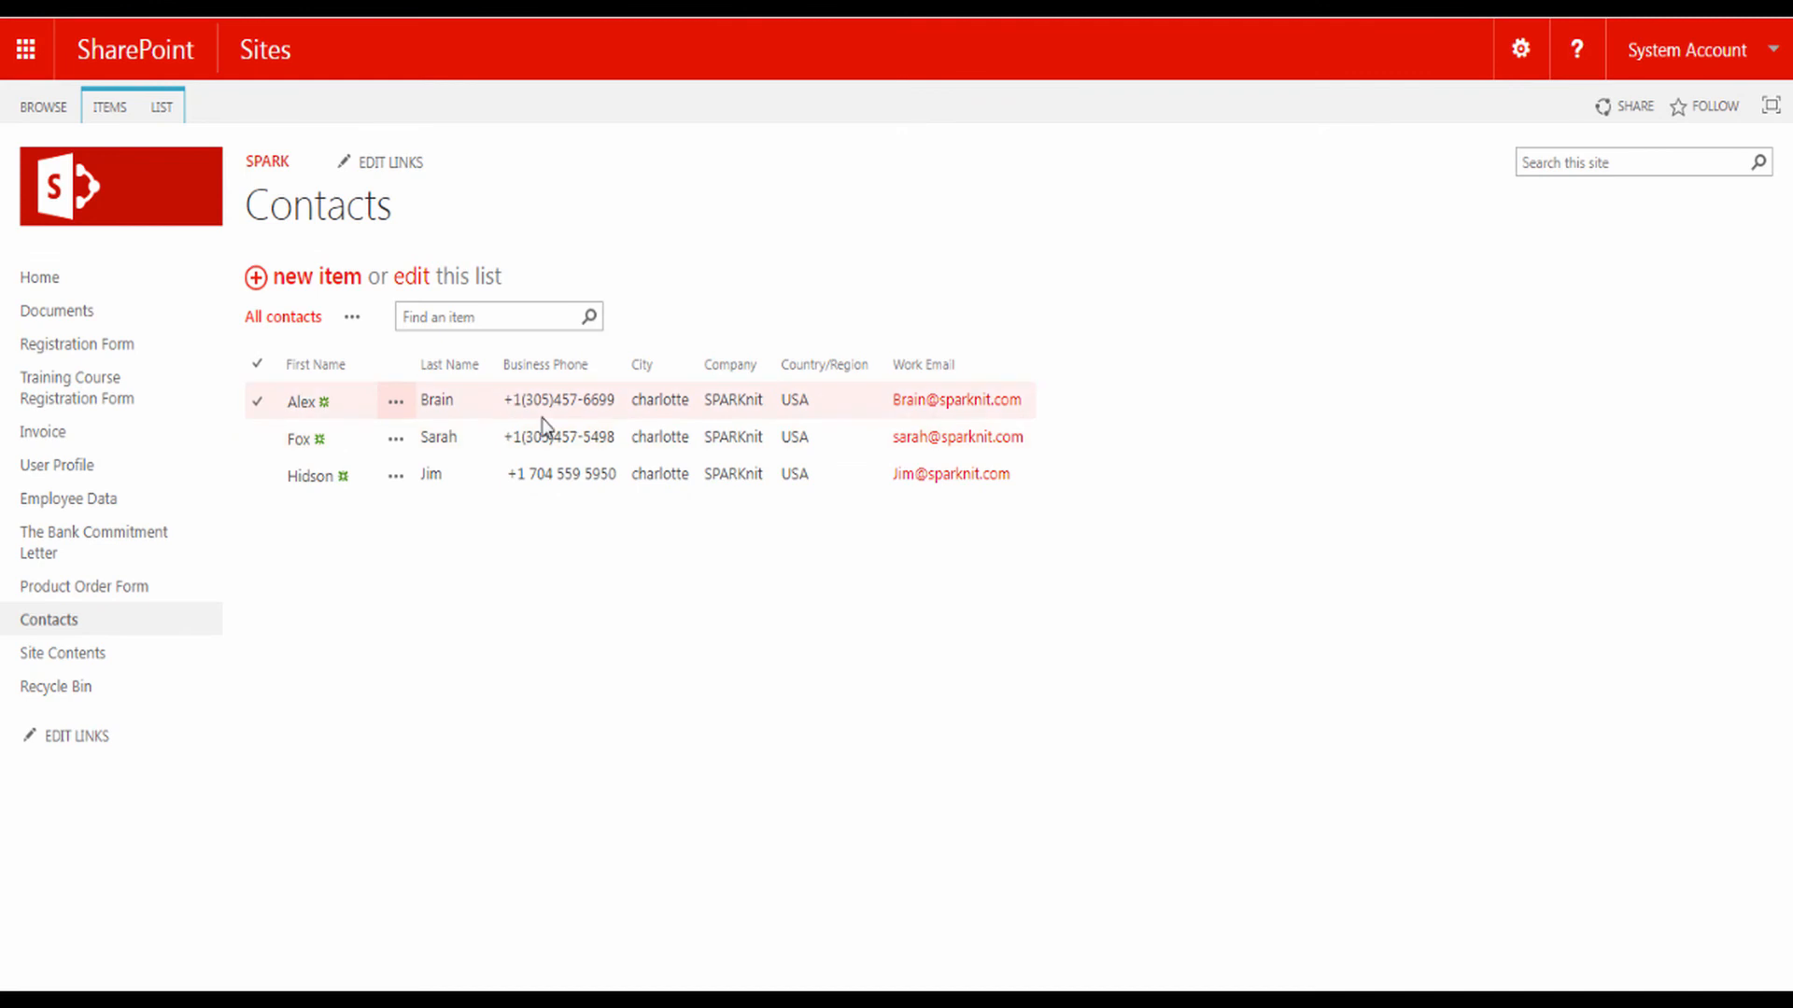
{"action": "left_click", "coordinate": [304, 403]}
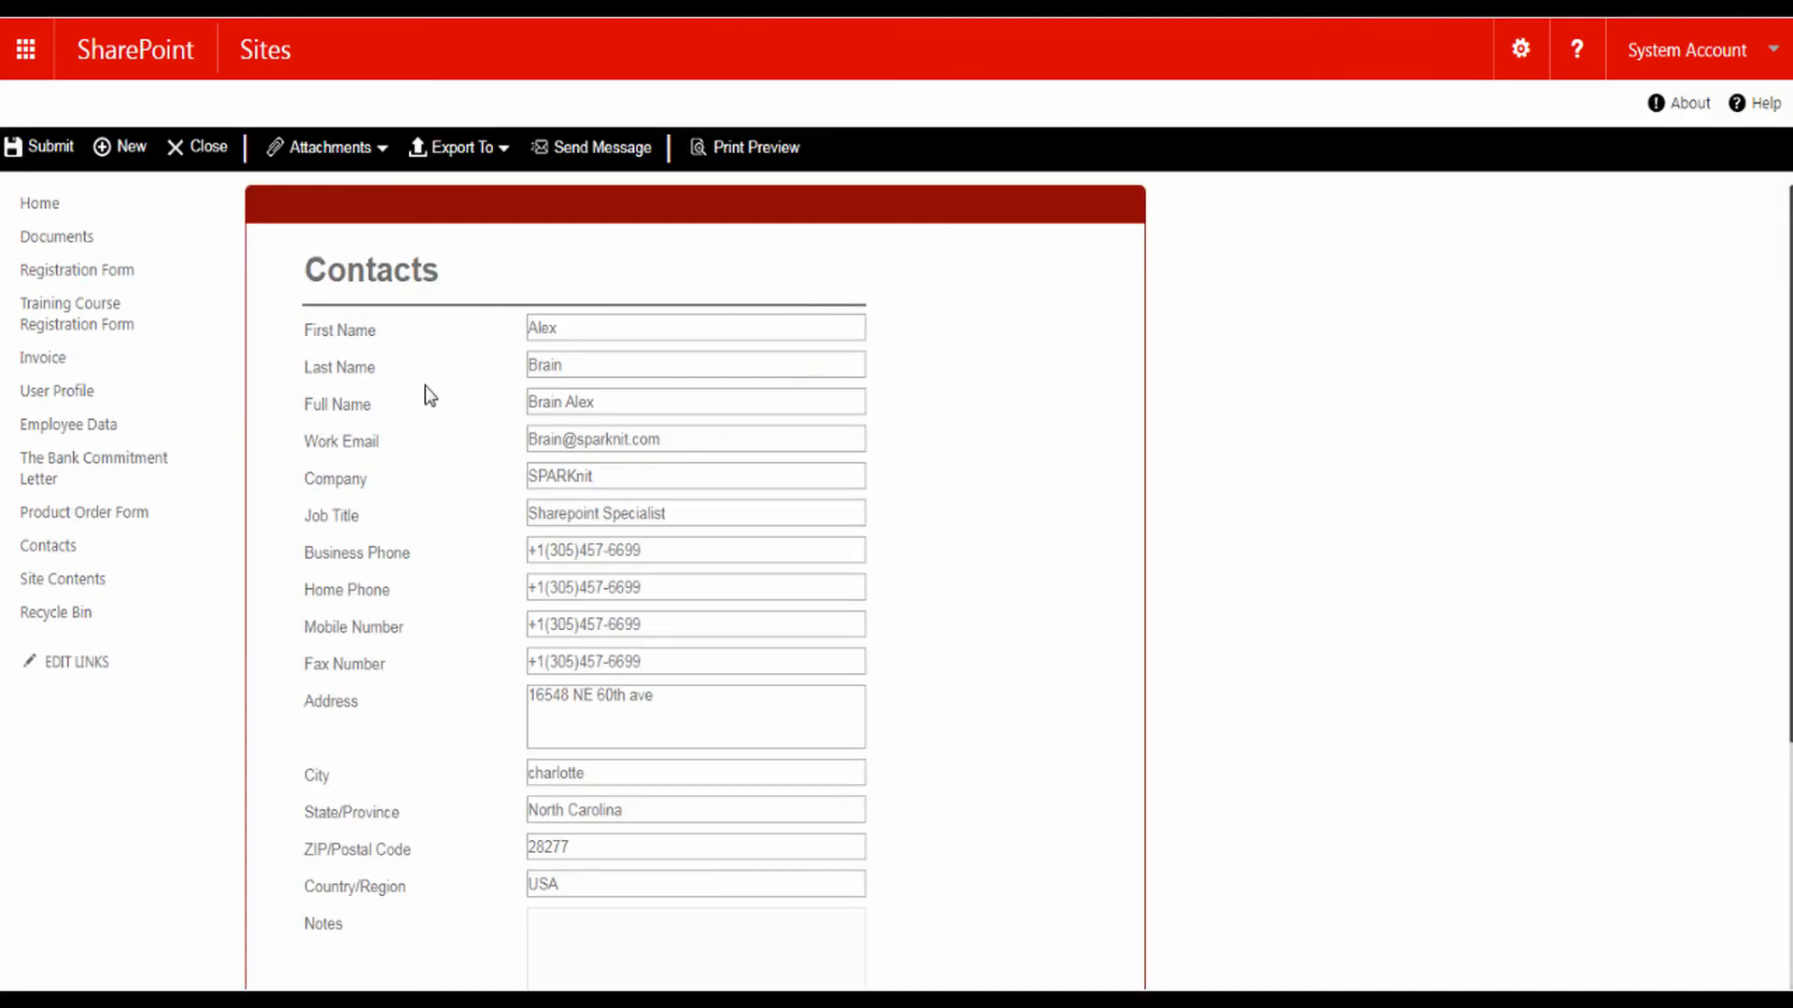
{"action": "scroll", "coordinate": [895, 440], "scroll_direction": "down", "scroll_amount": 2}
{"action": "scroll", "coordinate": [910, 579], "scroll_direction": "down", "scroll_amount": 3}
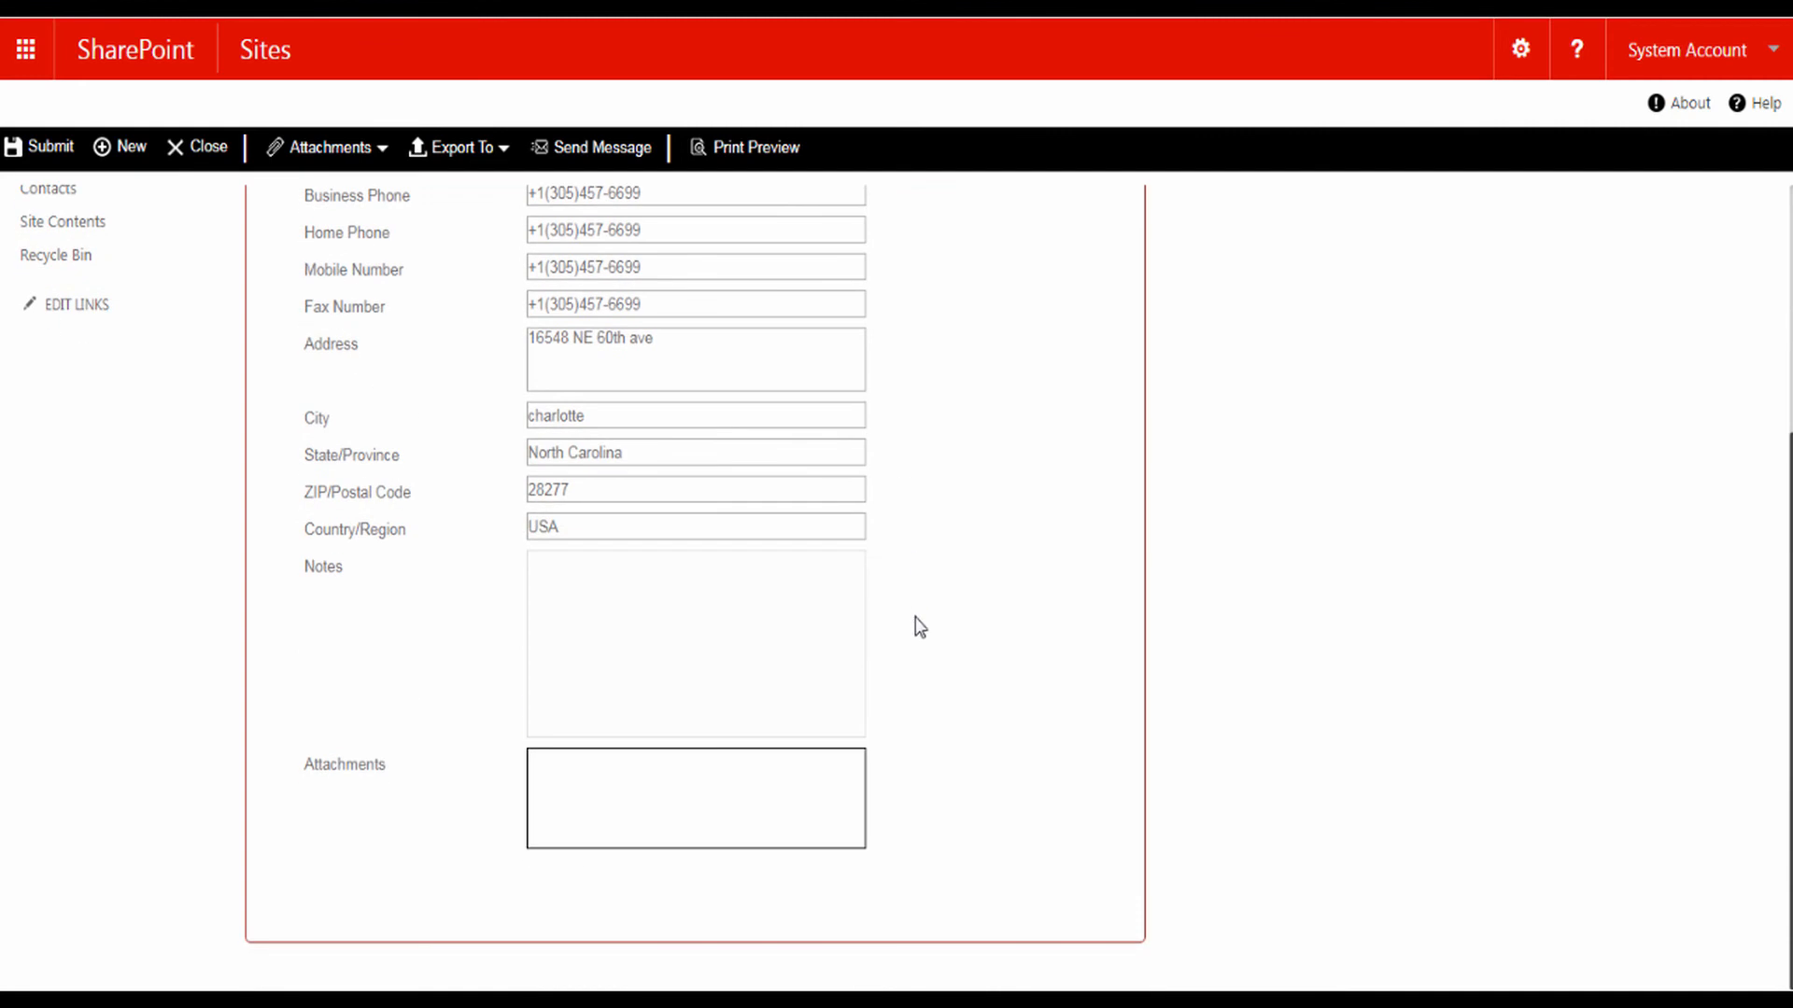
{"action": "scroll", "coordinate": [915, 522], "scroll_direction": "up", "scroll_amount": 5}
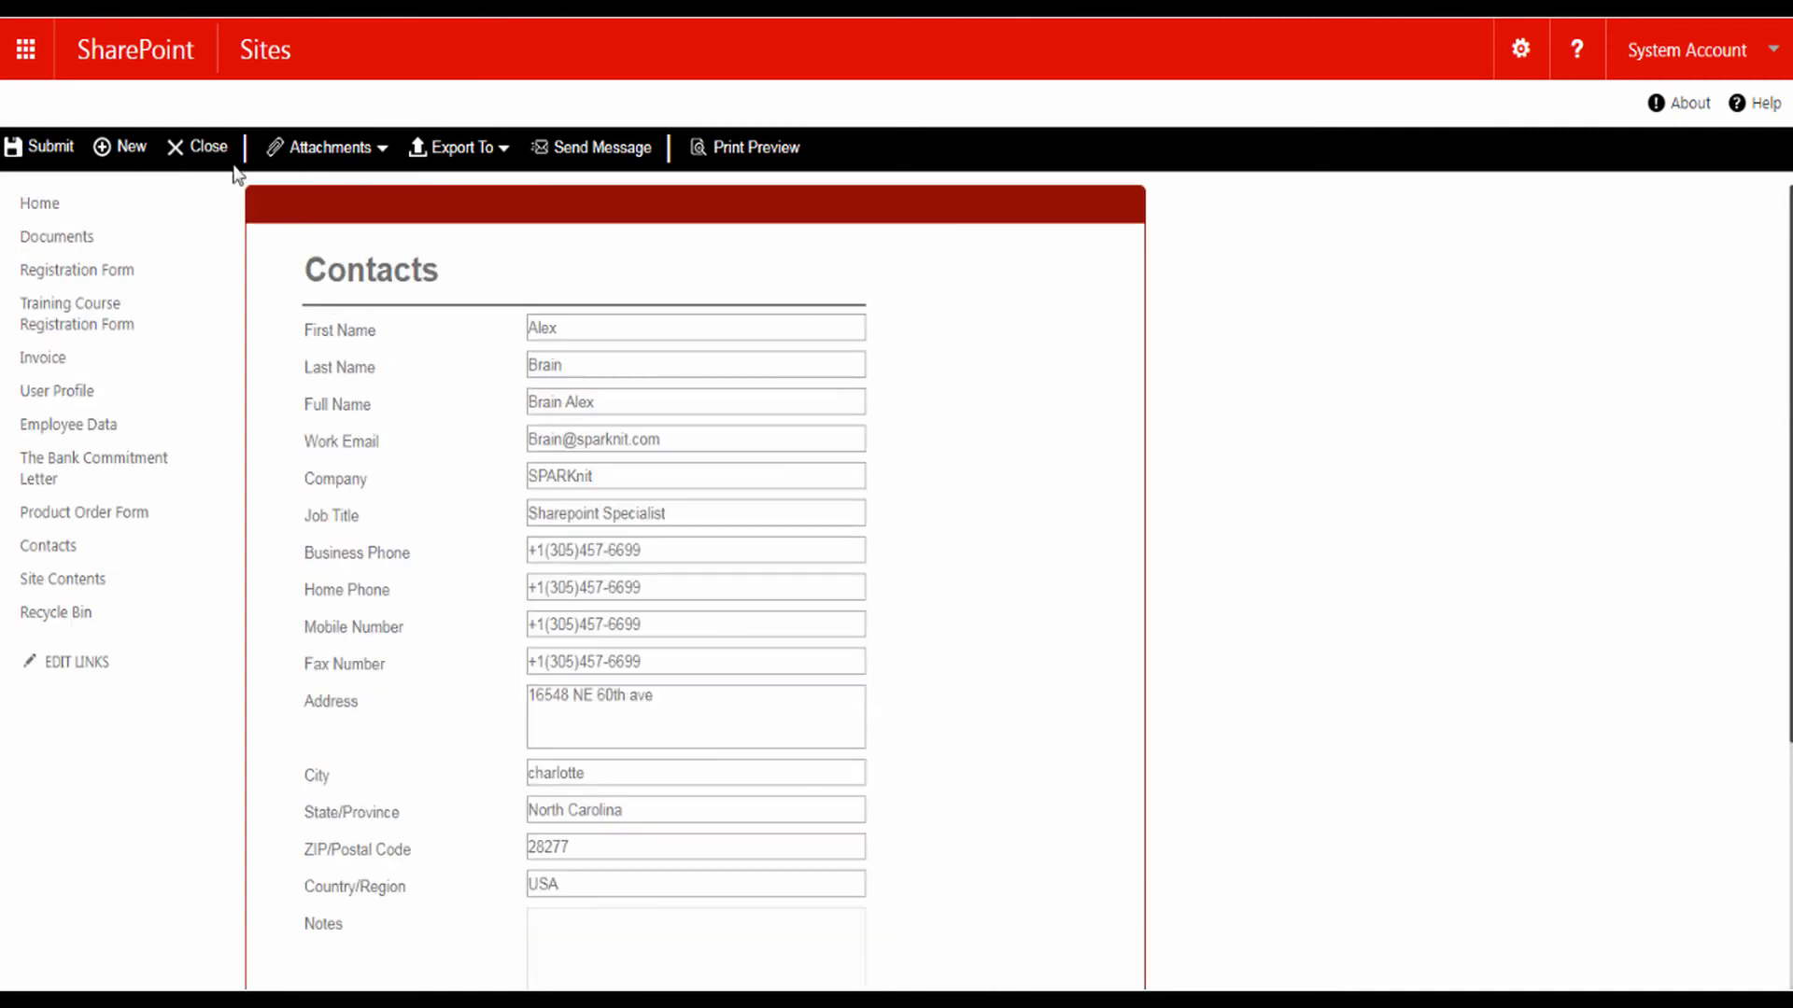
{"action": "left_click", "coordinate": [205, 148]}
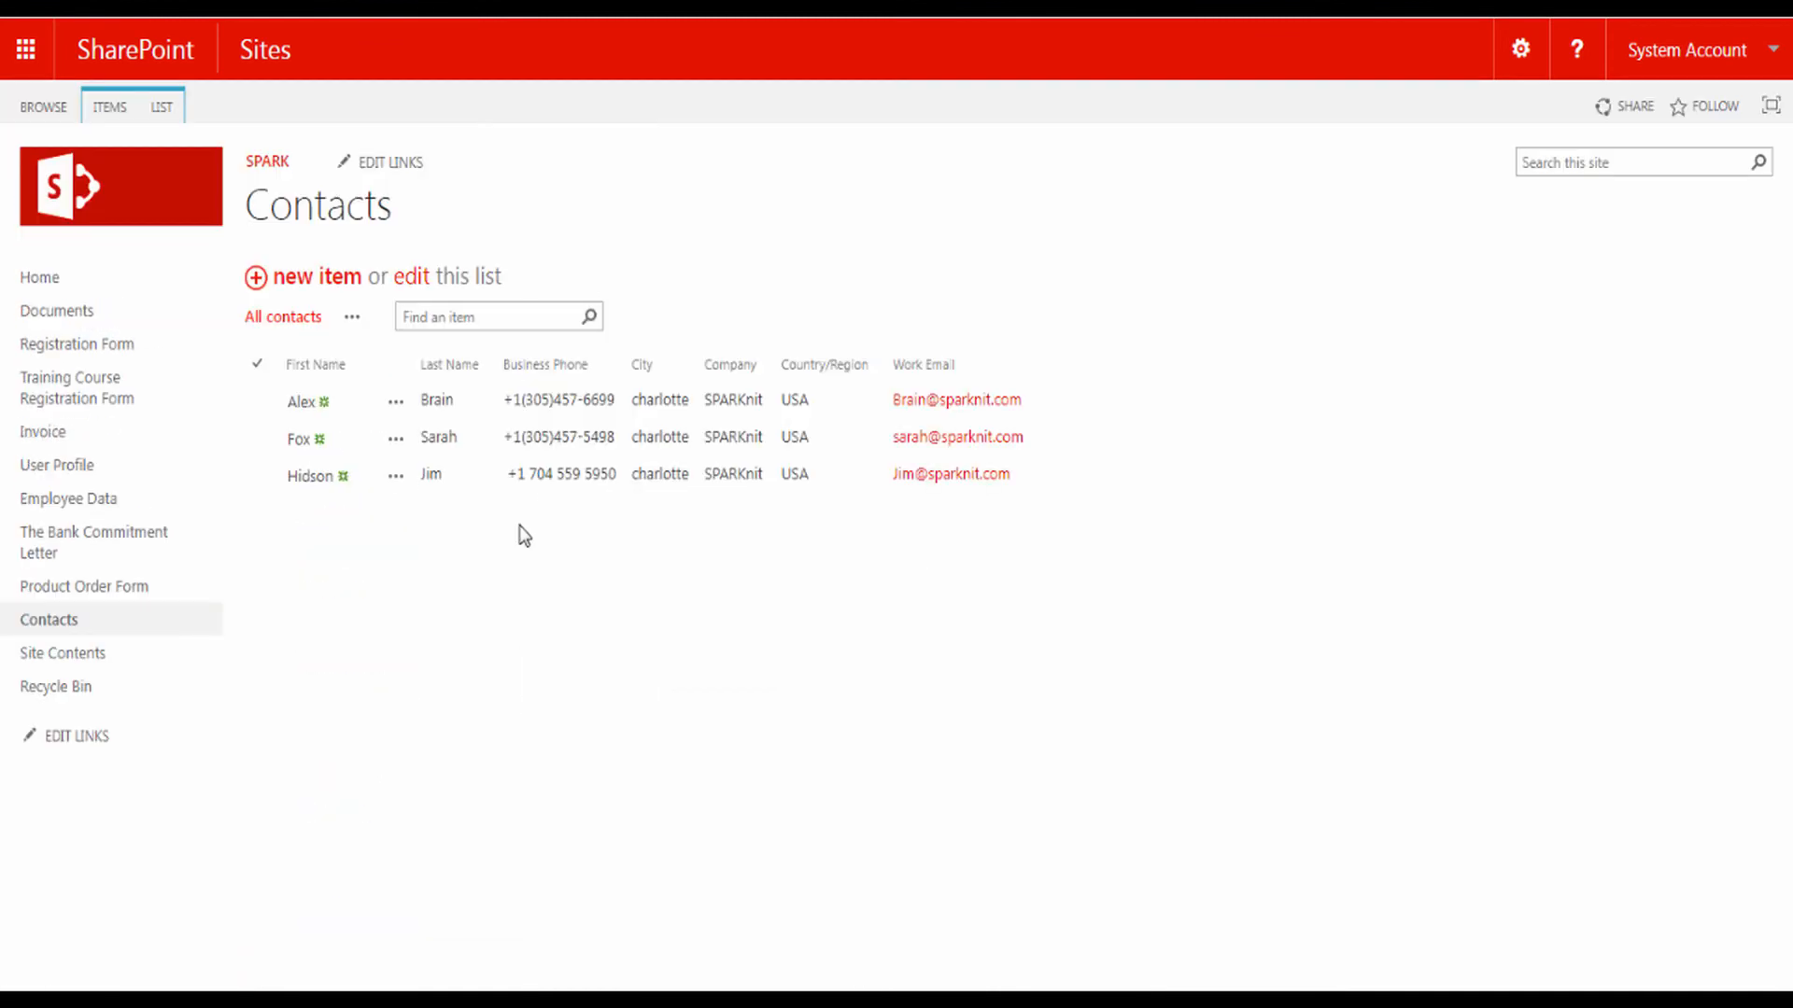
Step: Start a new contact and enter the contact's first name, last name, full name and work email
{"action": "left_click", "coordinate": [313, 284]}
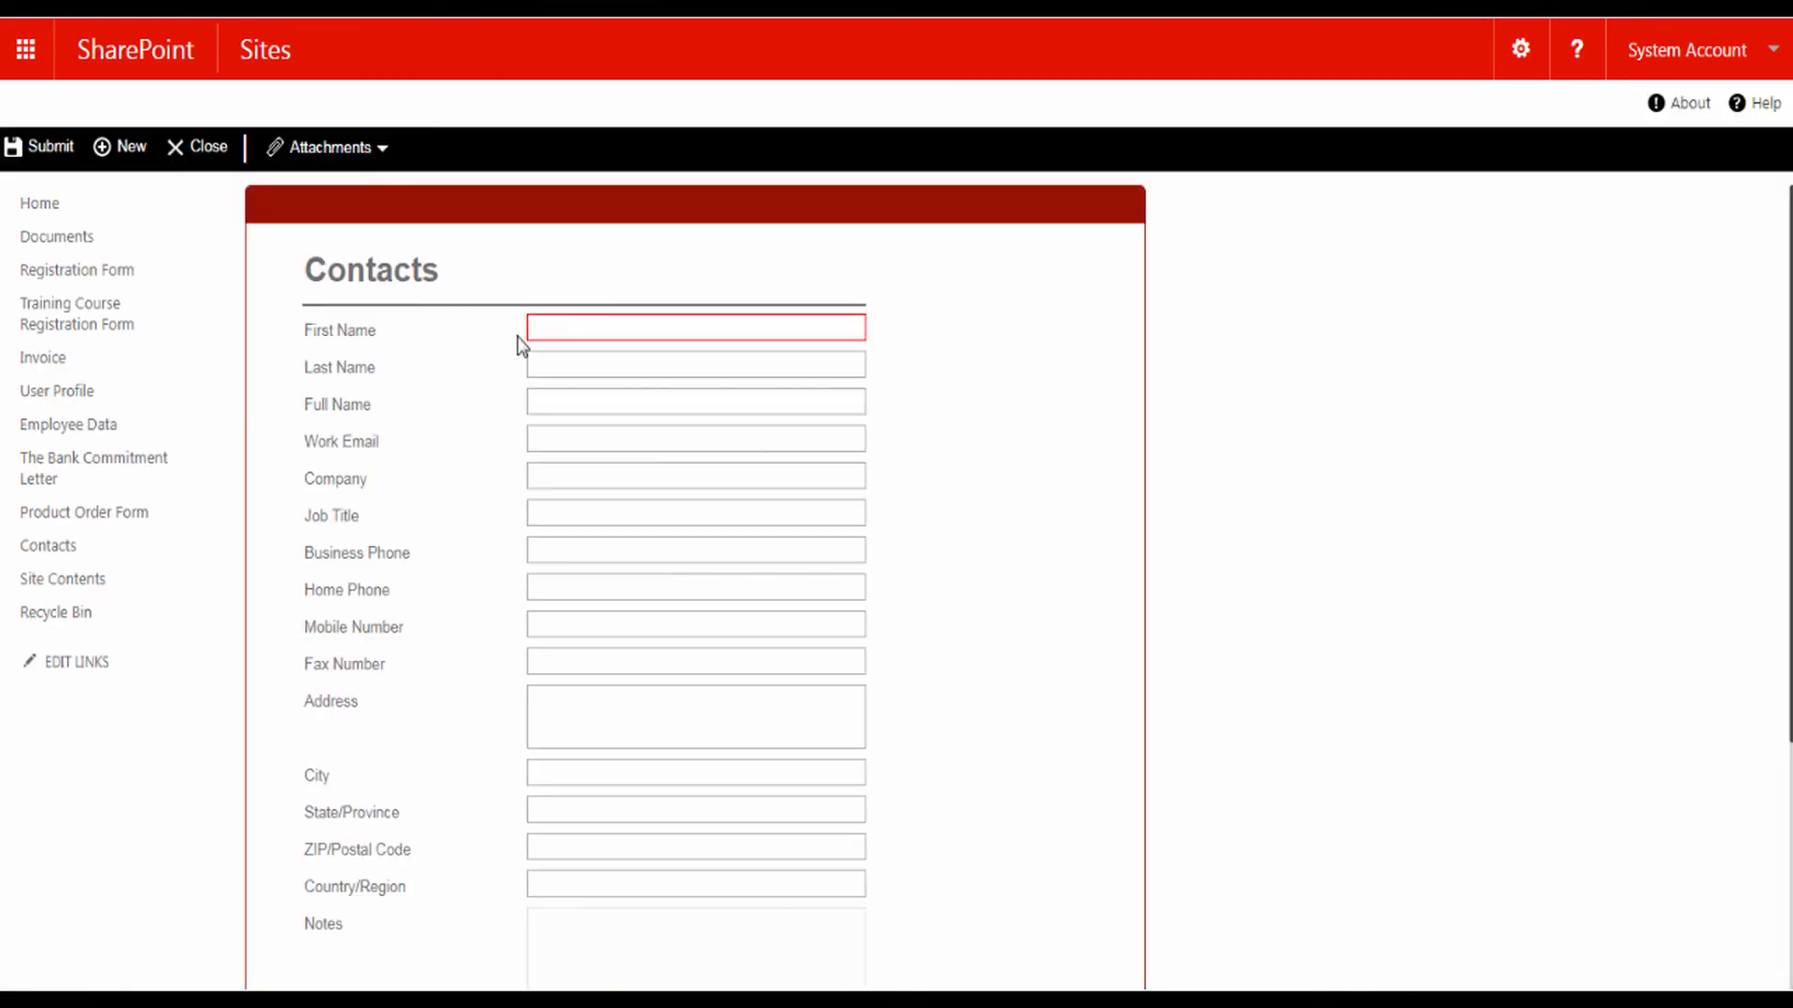
{"action": "left_click", "coordinate": [559, 326]}
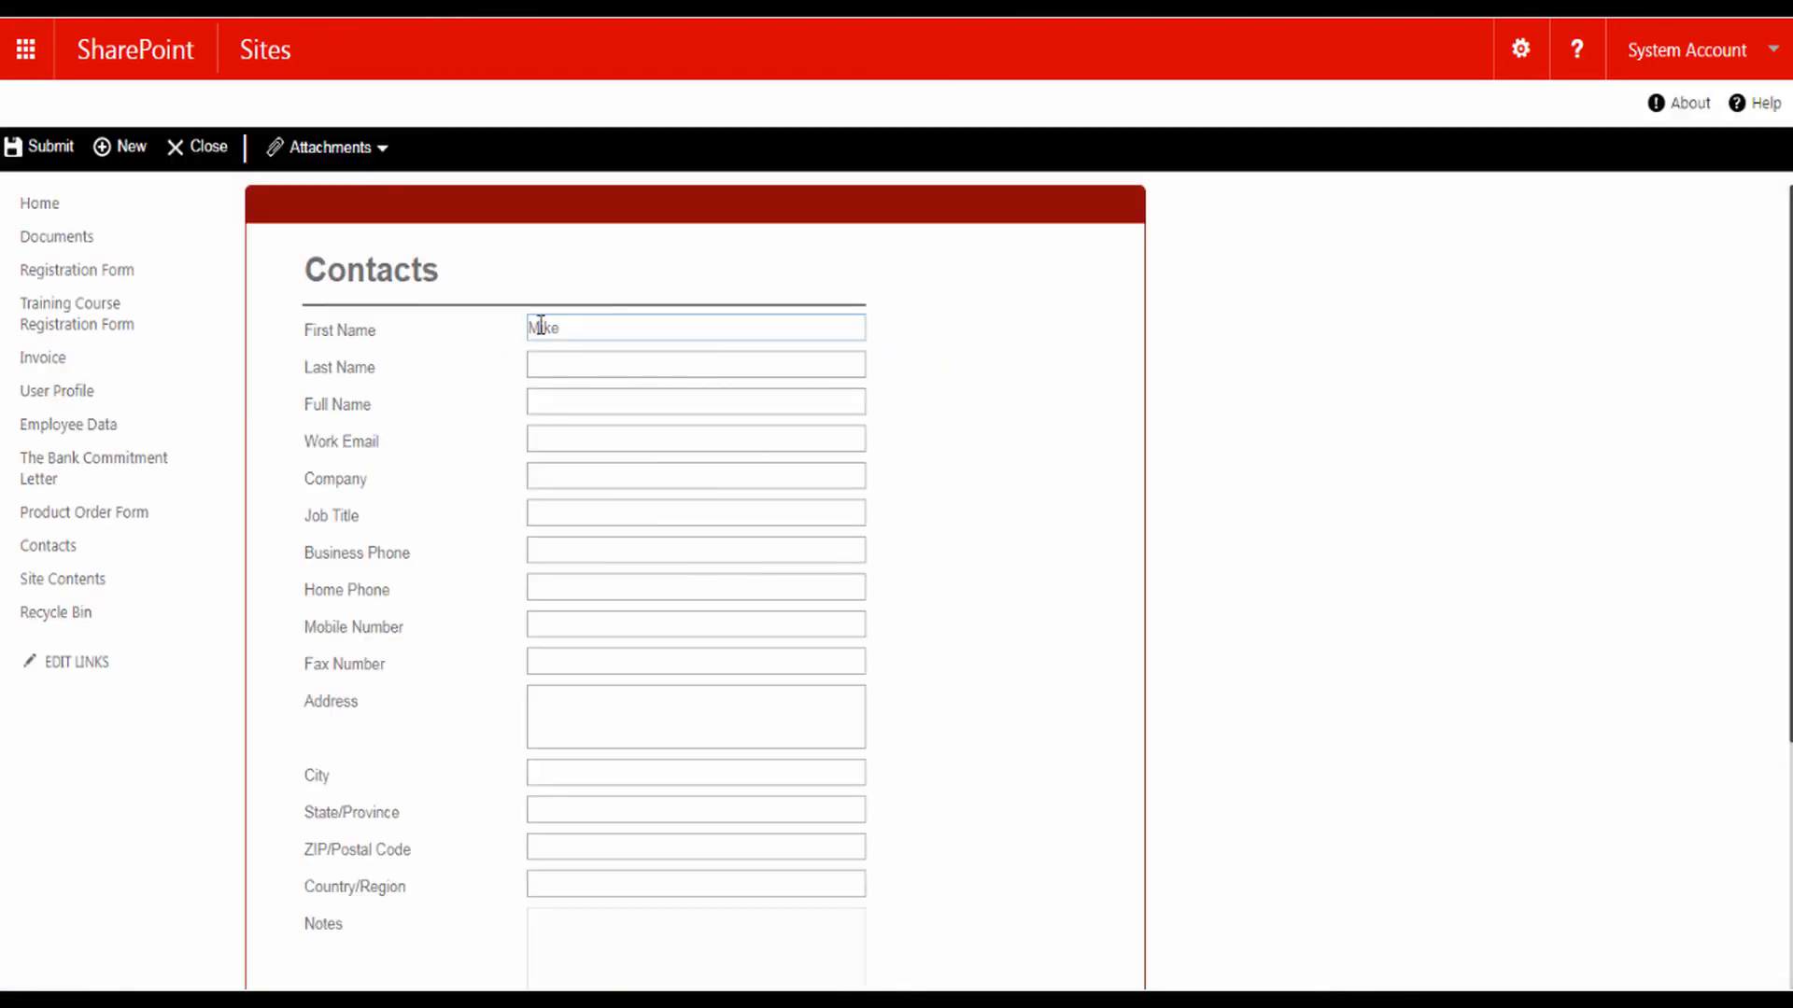
{"action": "left_click", "coordinate": [560, 365]}
{"action": "left_click", "coordinate": [578, 402]}
{"action": "left_click", "coordinate": [600, 443]}
Step: Complete the contact with company SPARKnit, job title Sharepoint Developer, the phone and fax numbers and the full address, and submit it
{"action": "left_click", "coordinate": [568, 473]}
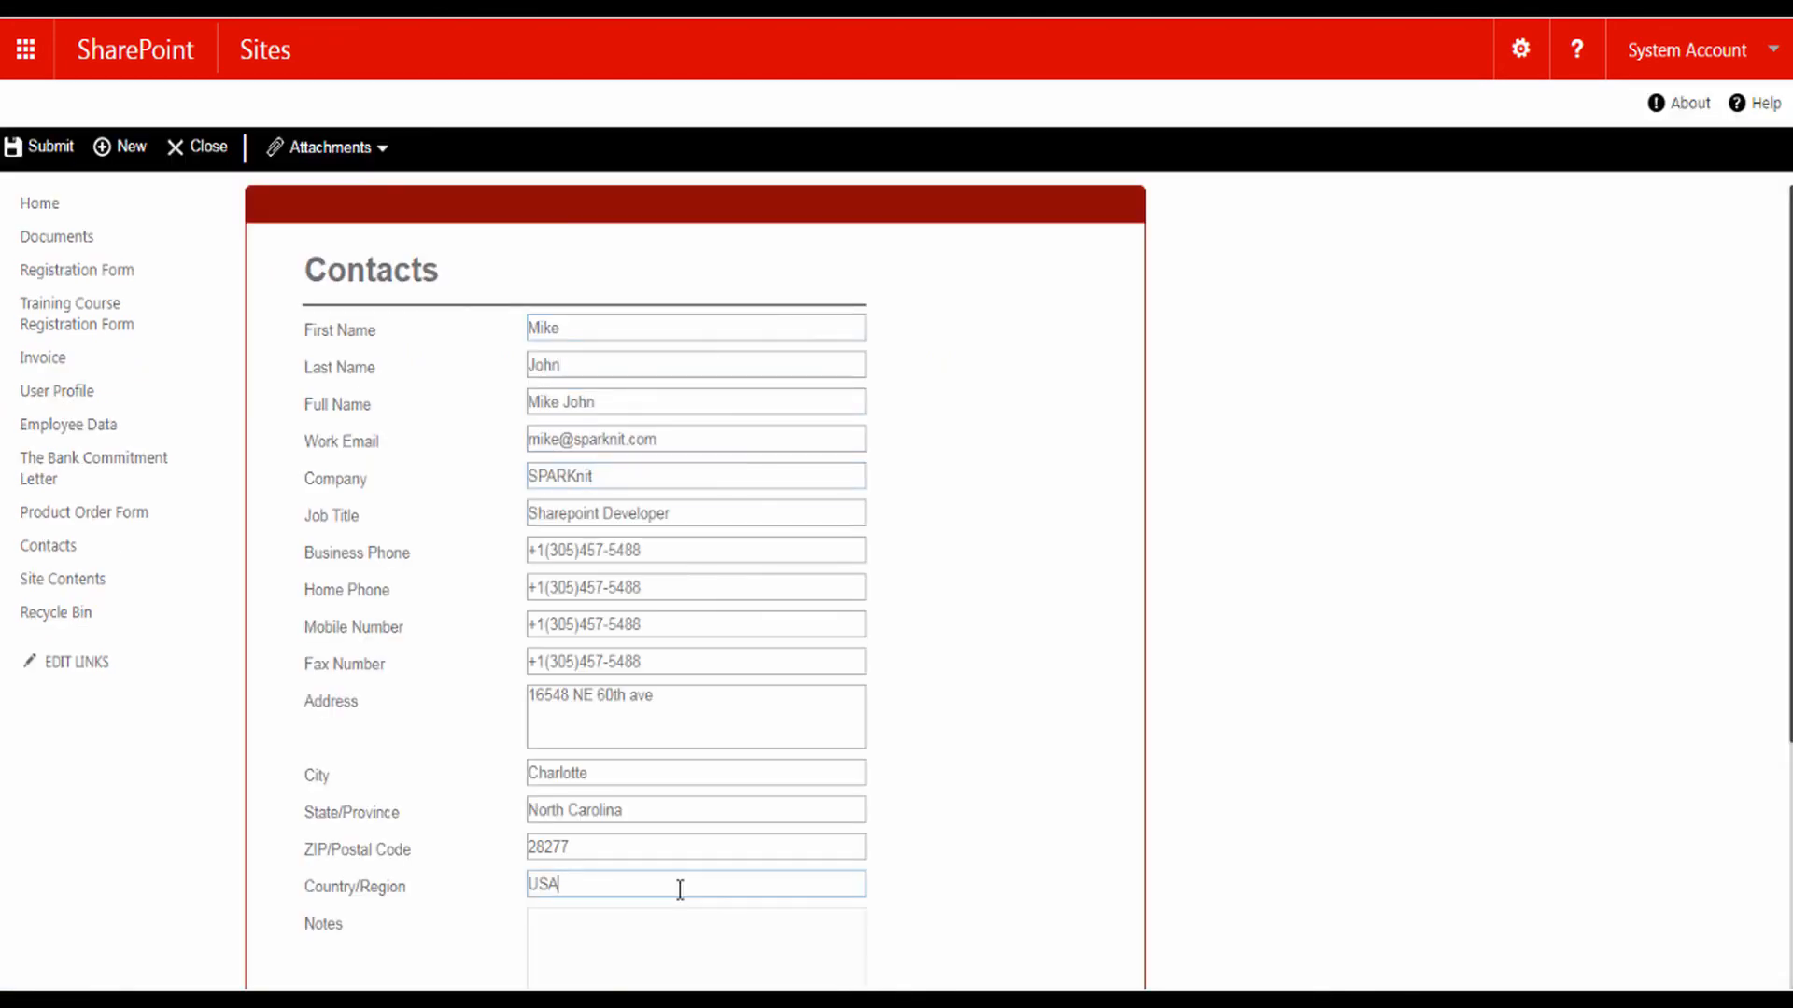
{"action": "left_click", "coordinate": [49, 149]}
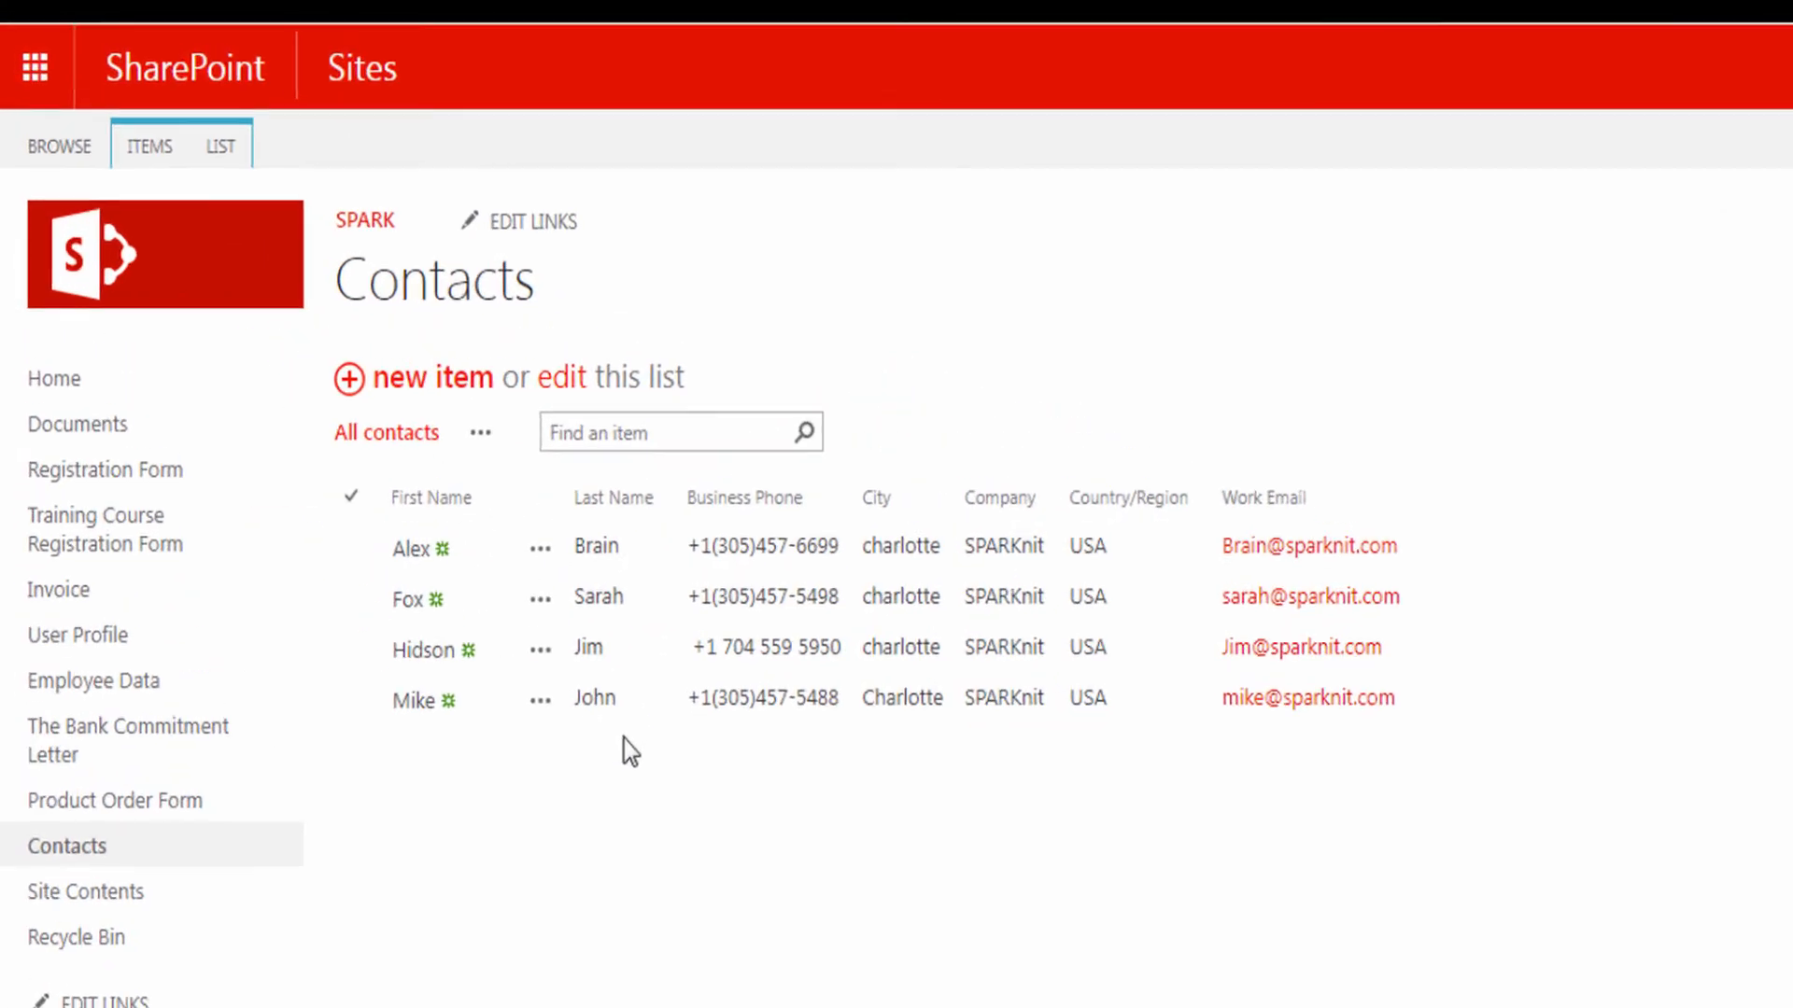
Step: Open the Contacts form in SPARK Forms Builder, unpublish it with deletion of SPARK internal fields enabled, and dismiss the dialog
{"action": "left_click", "coordinate": [238, 152]}
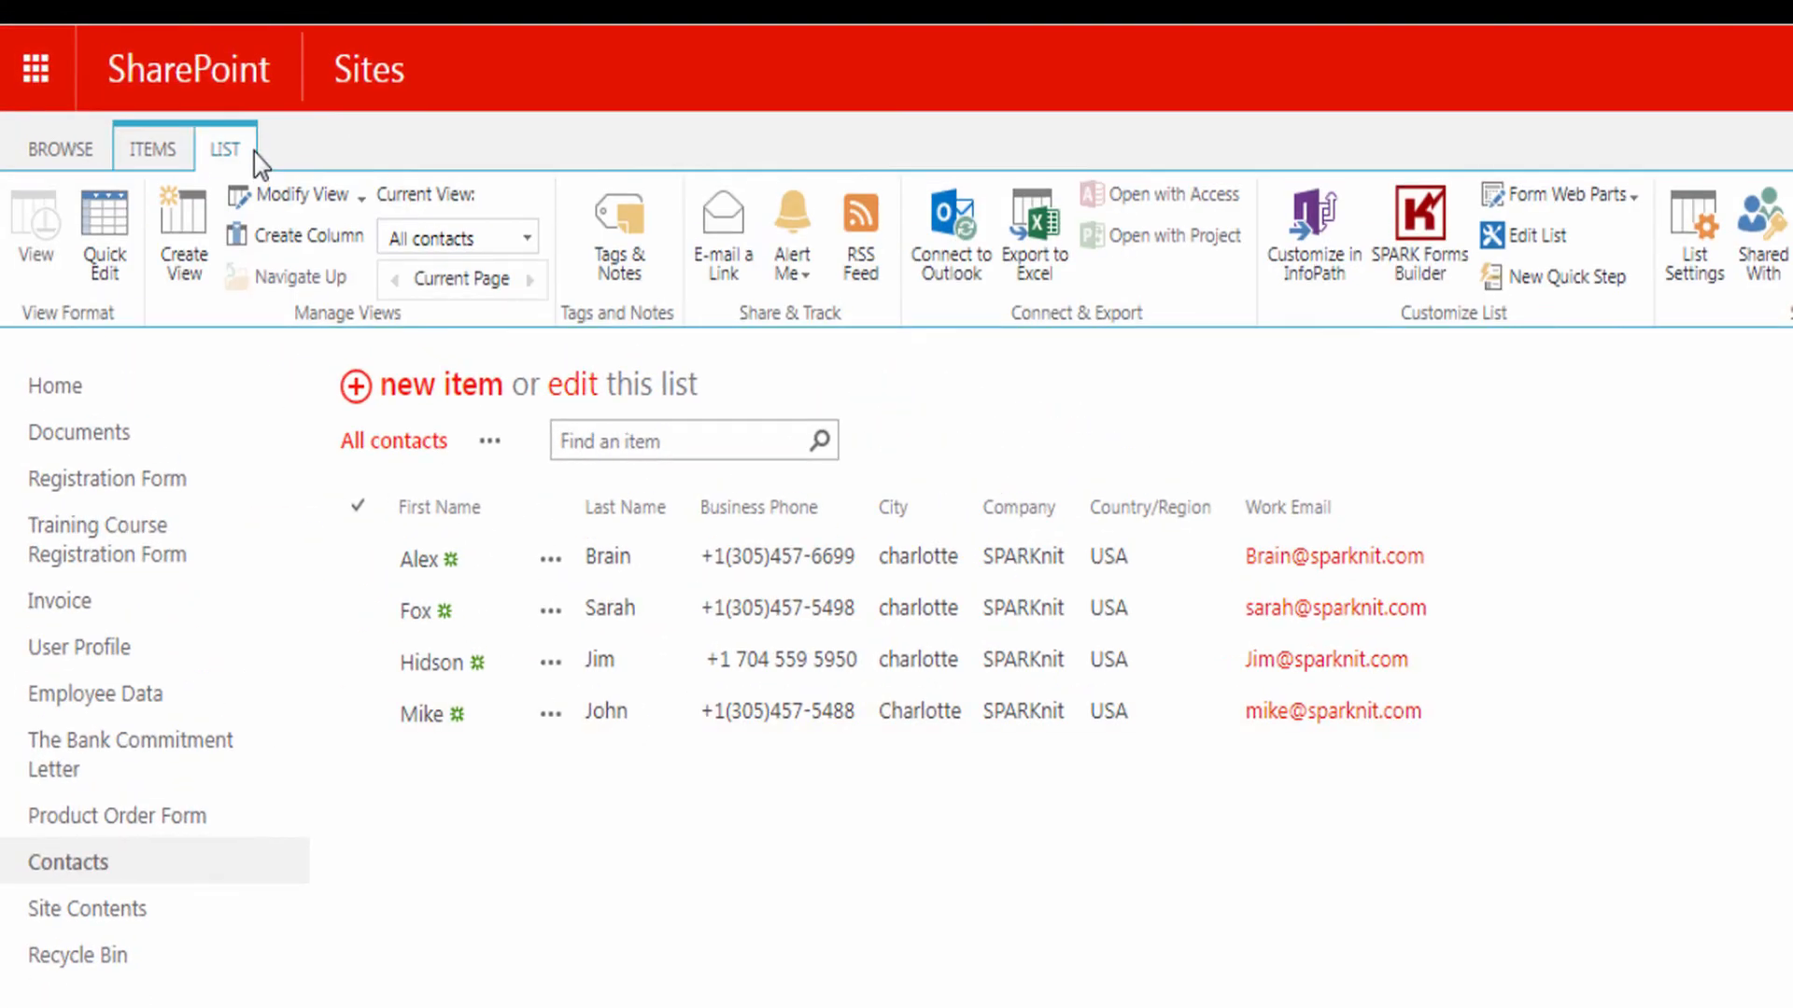
{"action": "left_click", "coordinate": [1425, 228]}
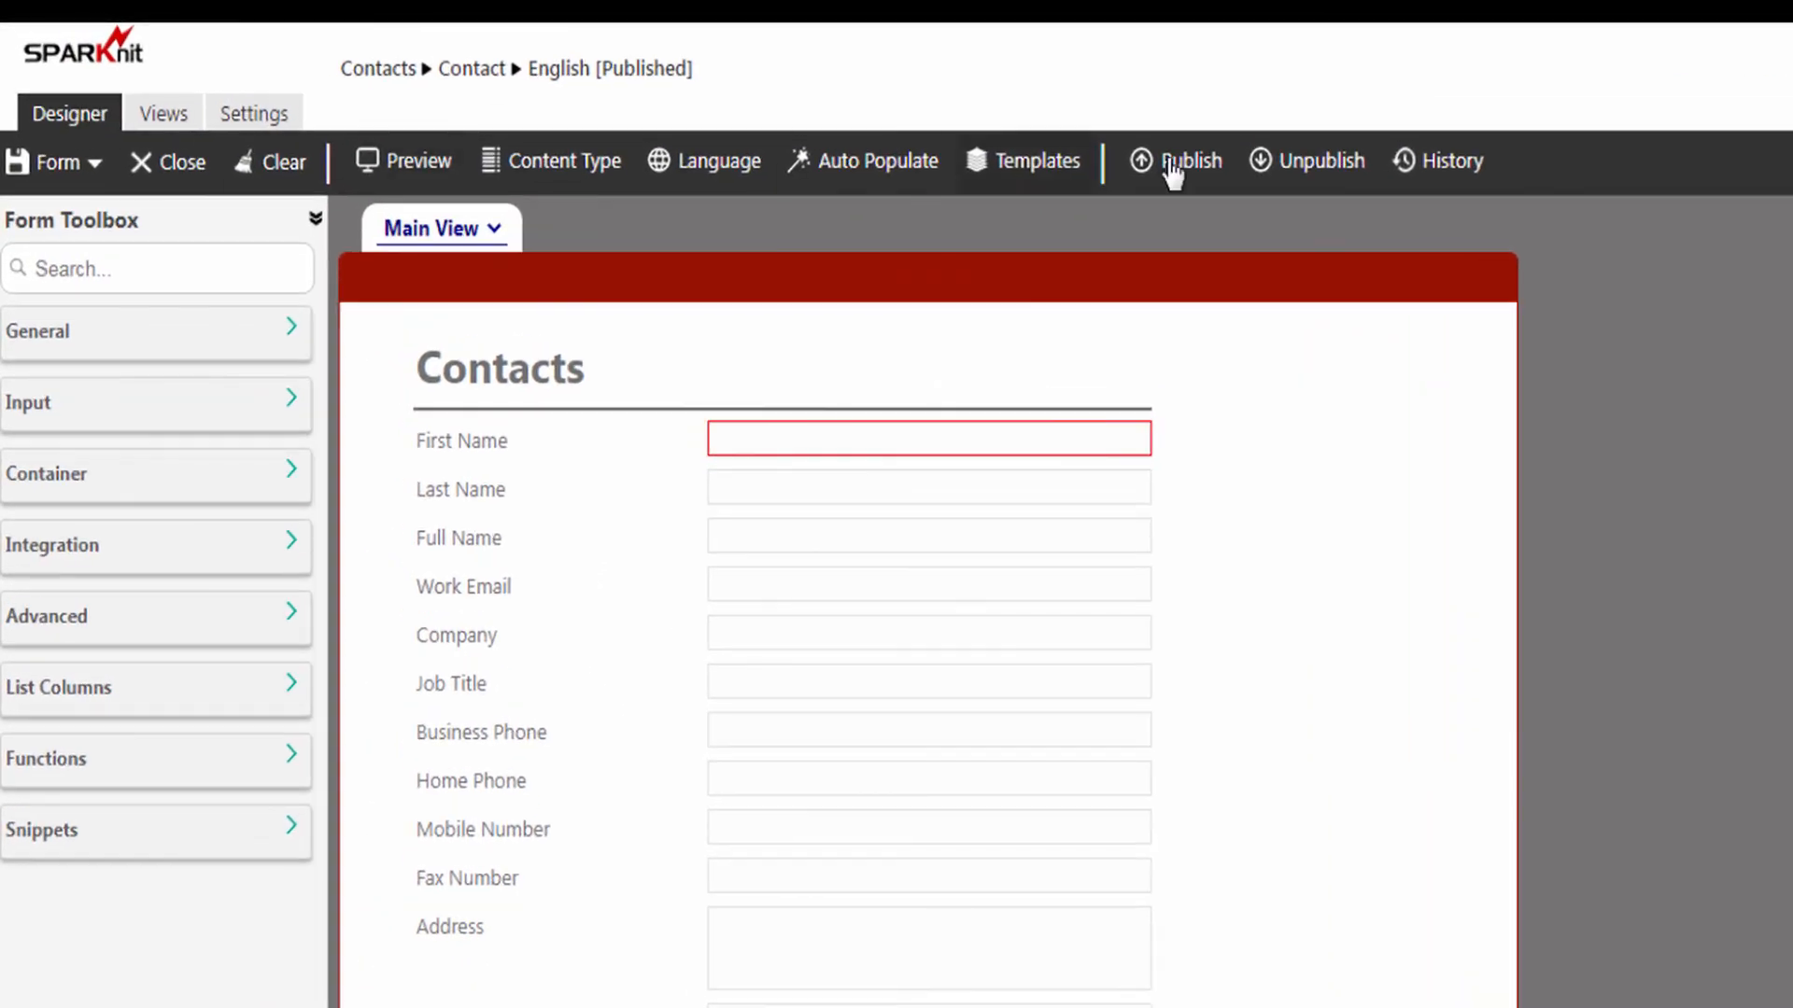
{"action": "left_click", "coordinate": [1315, 170]}
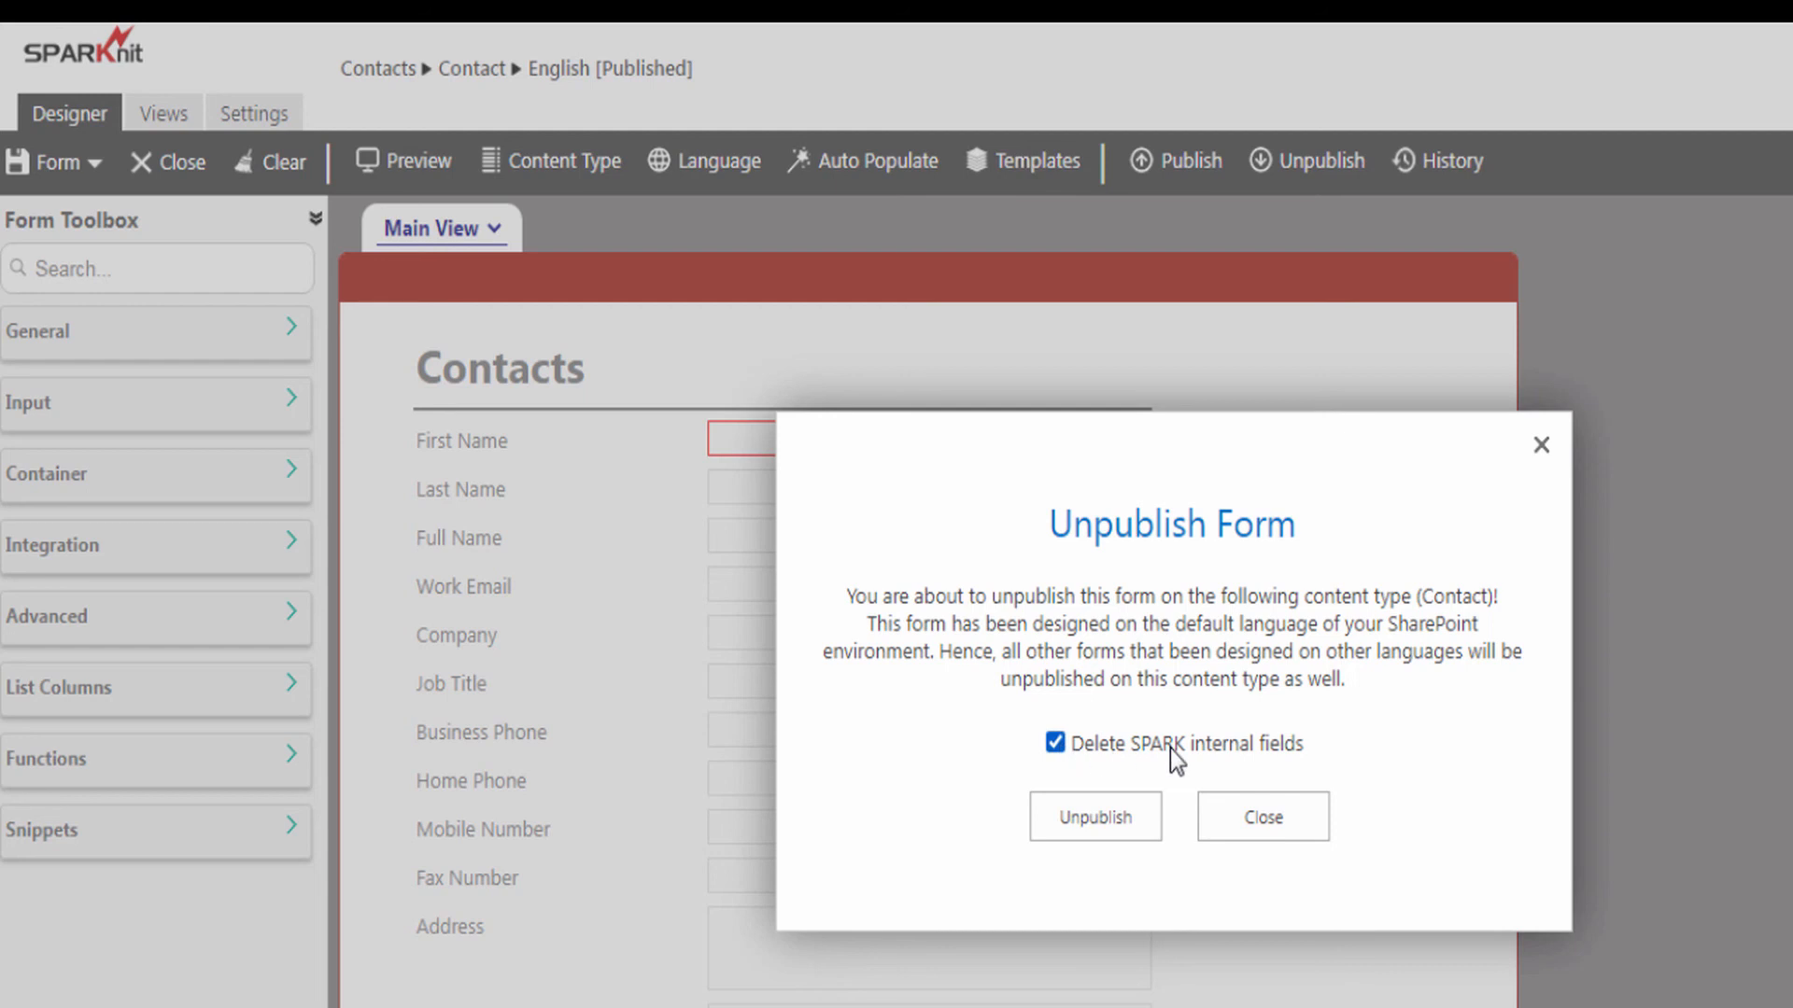
{"action": "left_click", "coordinate": [1098, 820]}
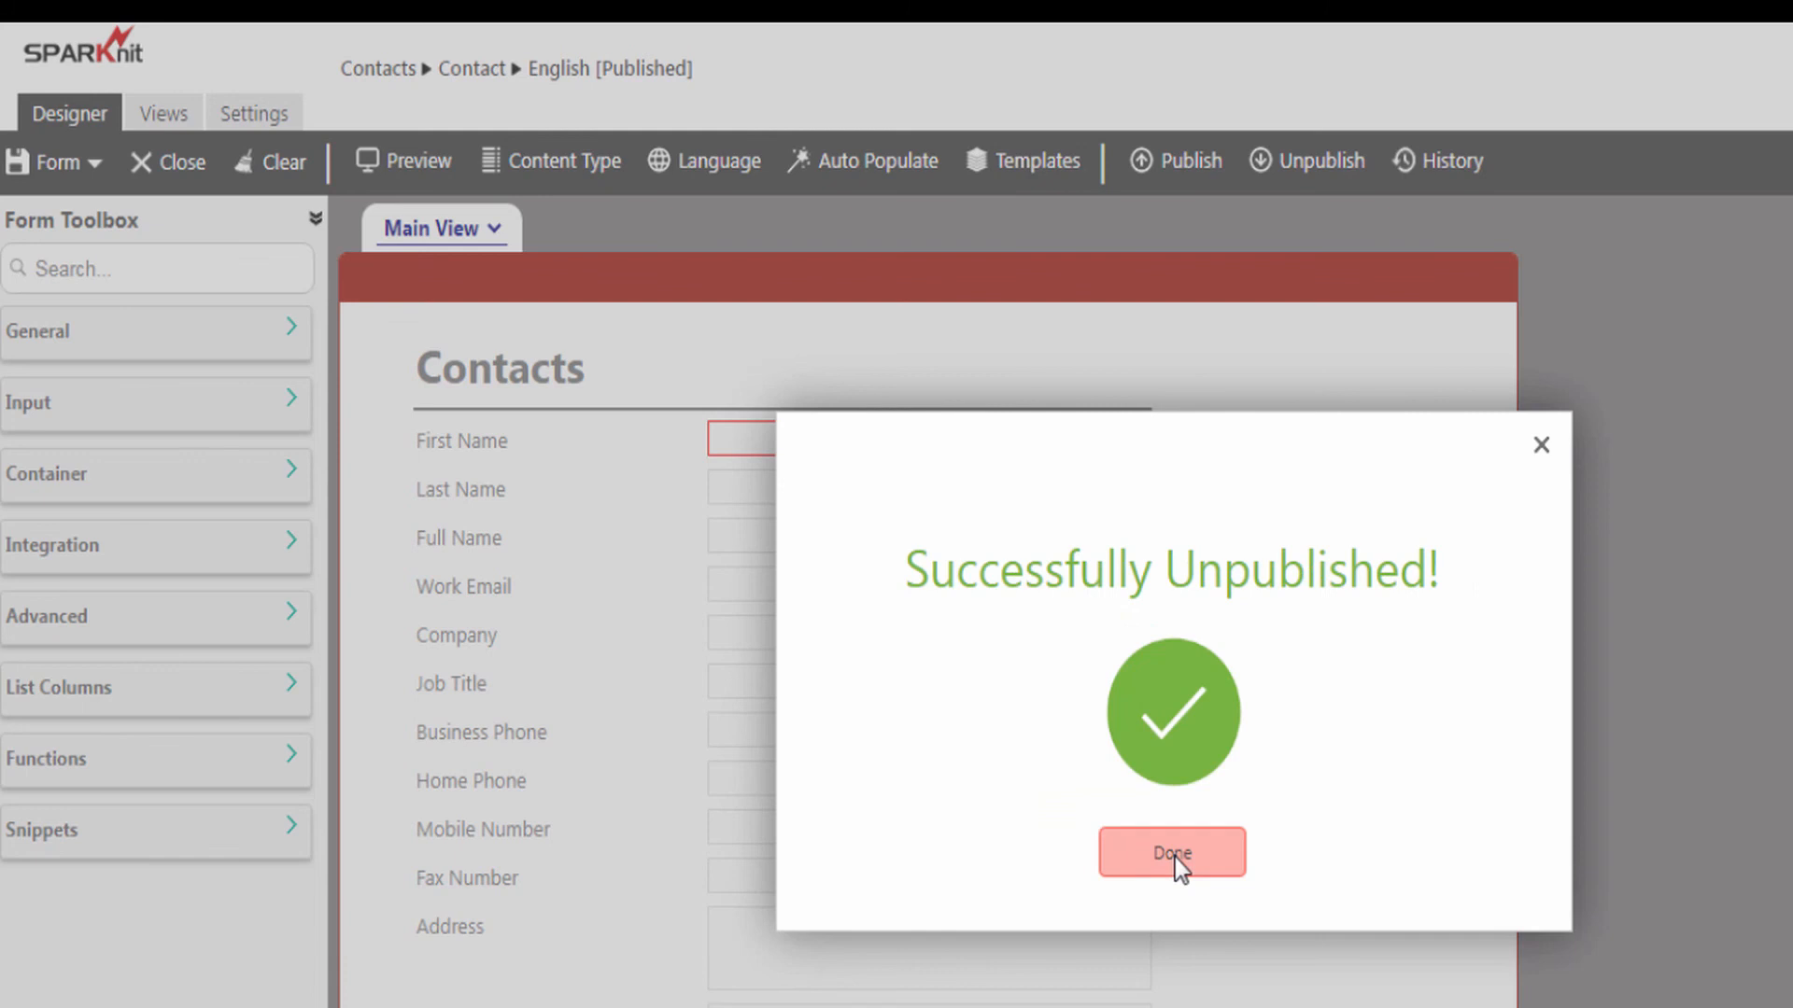
{"action": "left_click", "coordinate": [1174, 857]}
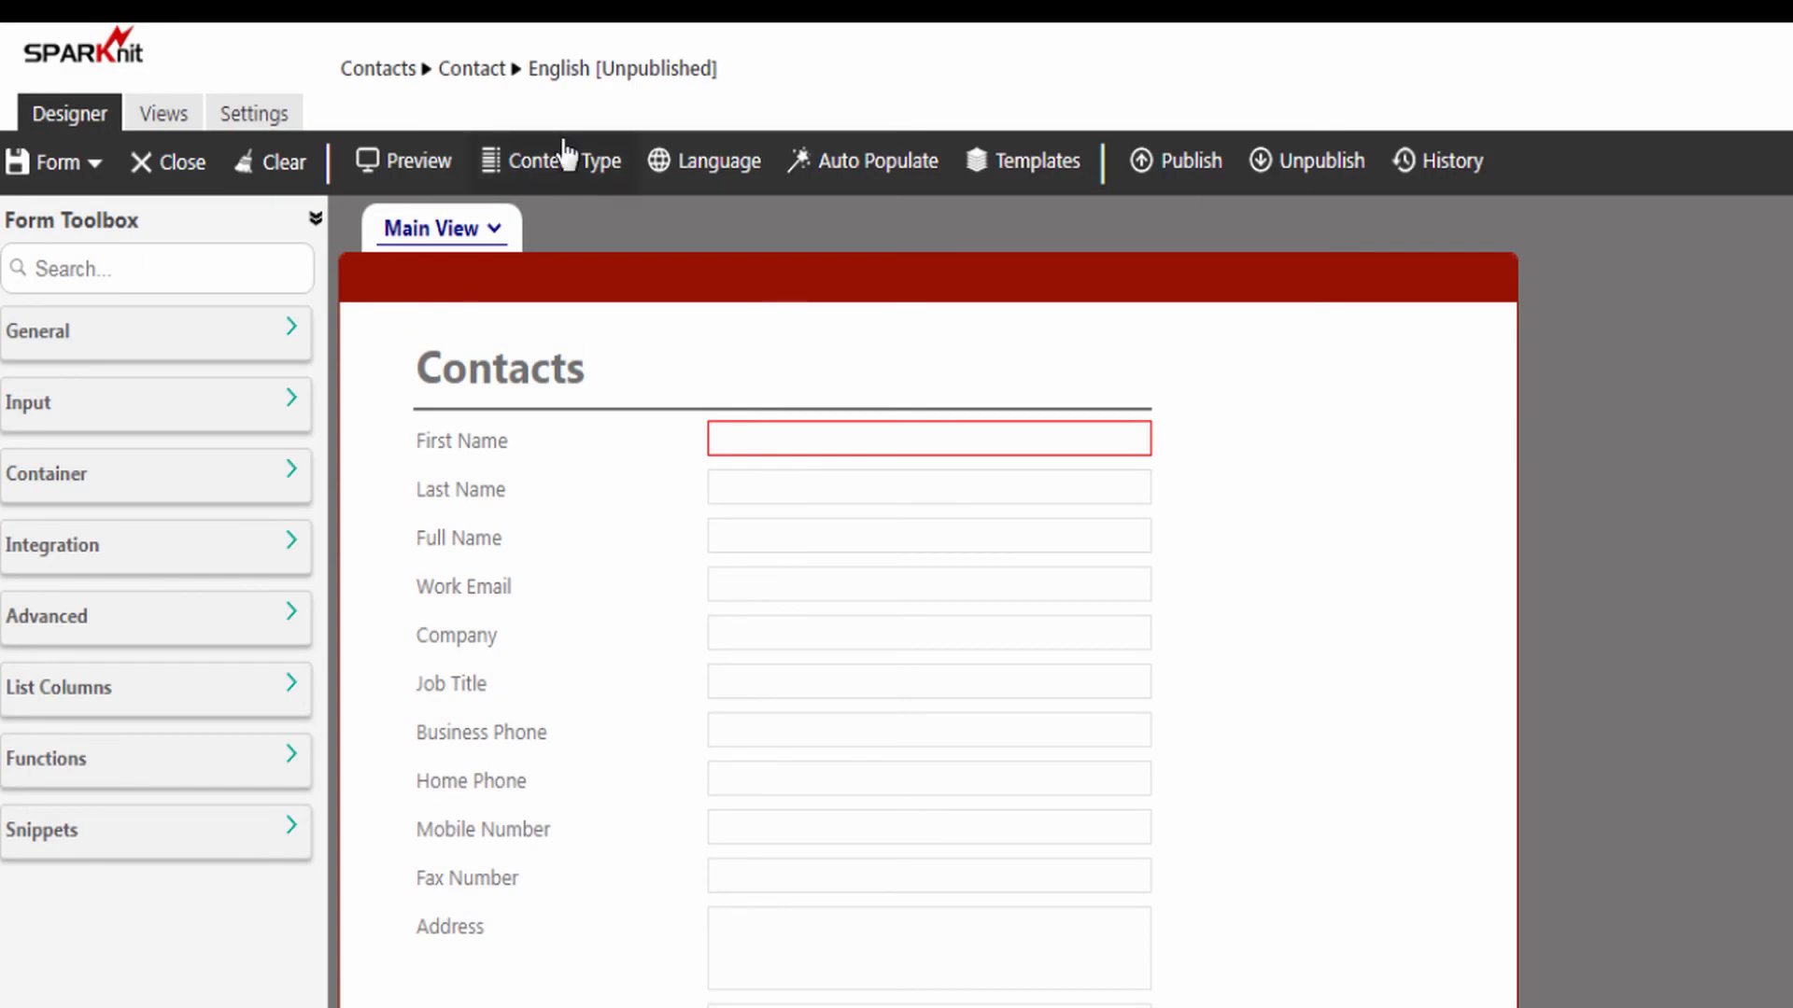
Step: Return to the Contacts list, view the last contact's record in the default SharePoint form, and close it
{"action": "left_click", "coordinate": [383, 69]}
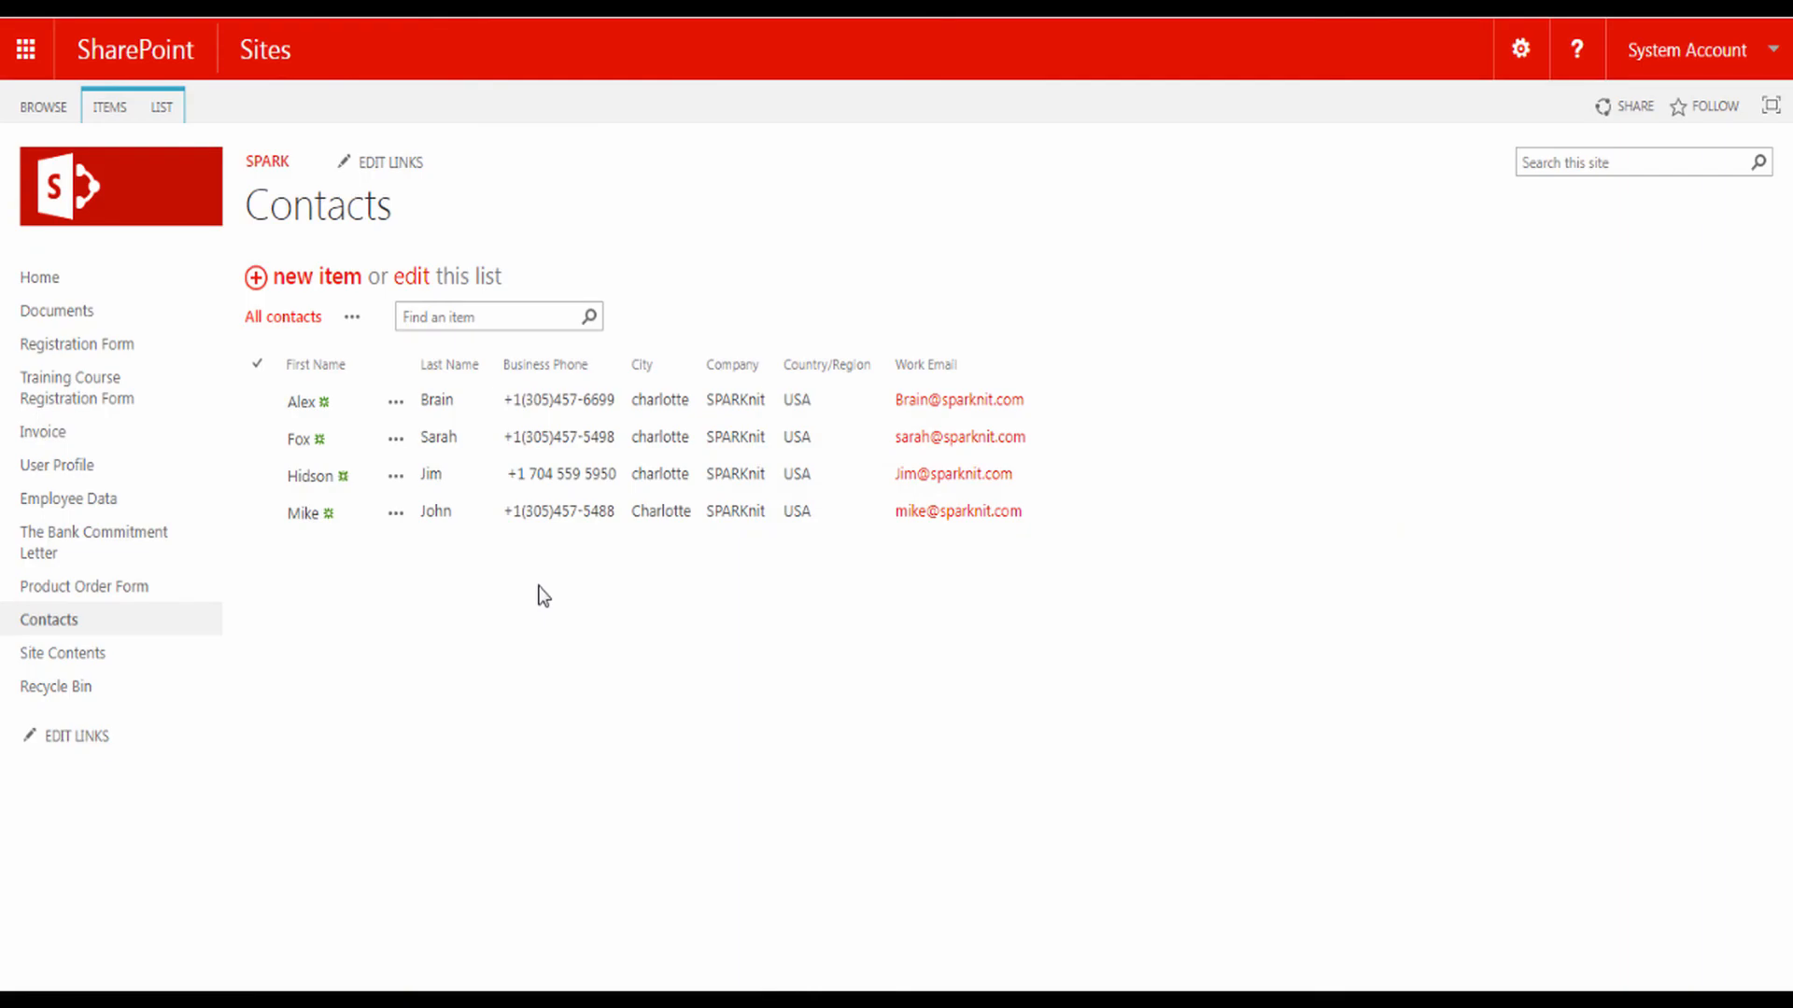
{"action": "left_click", "coordinate": [303, 514]}
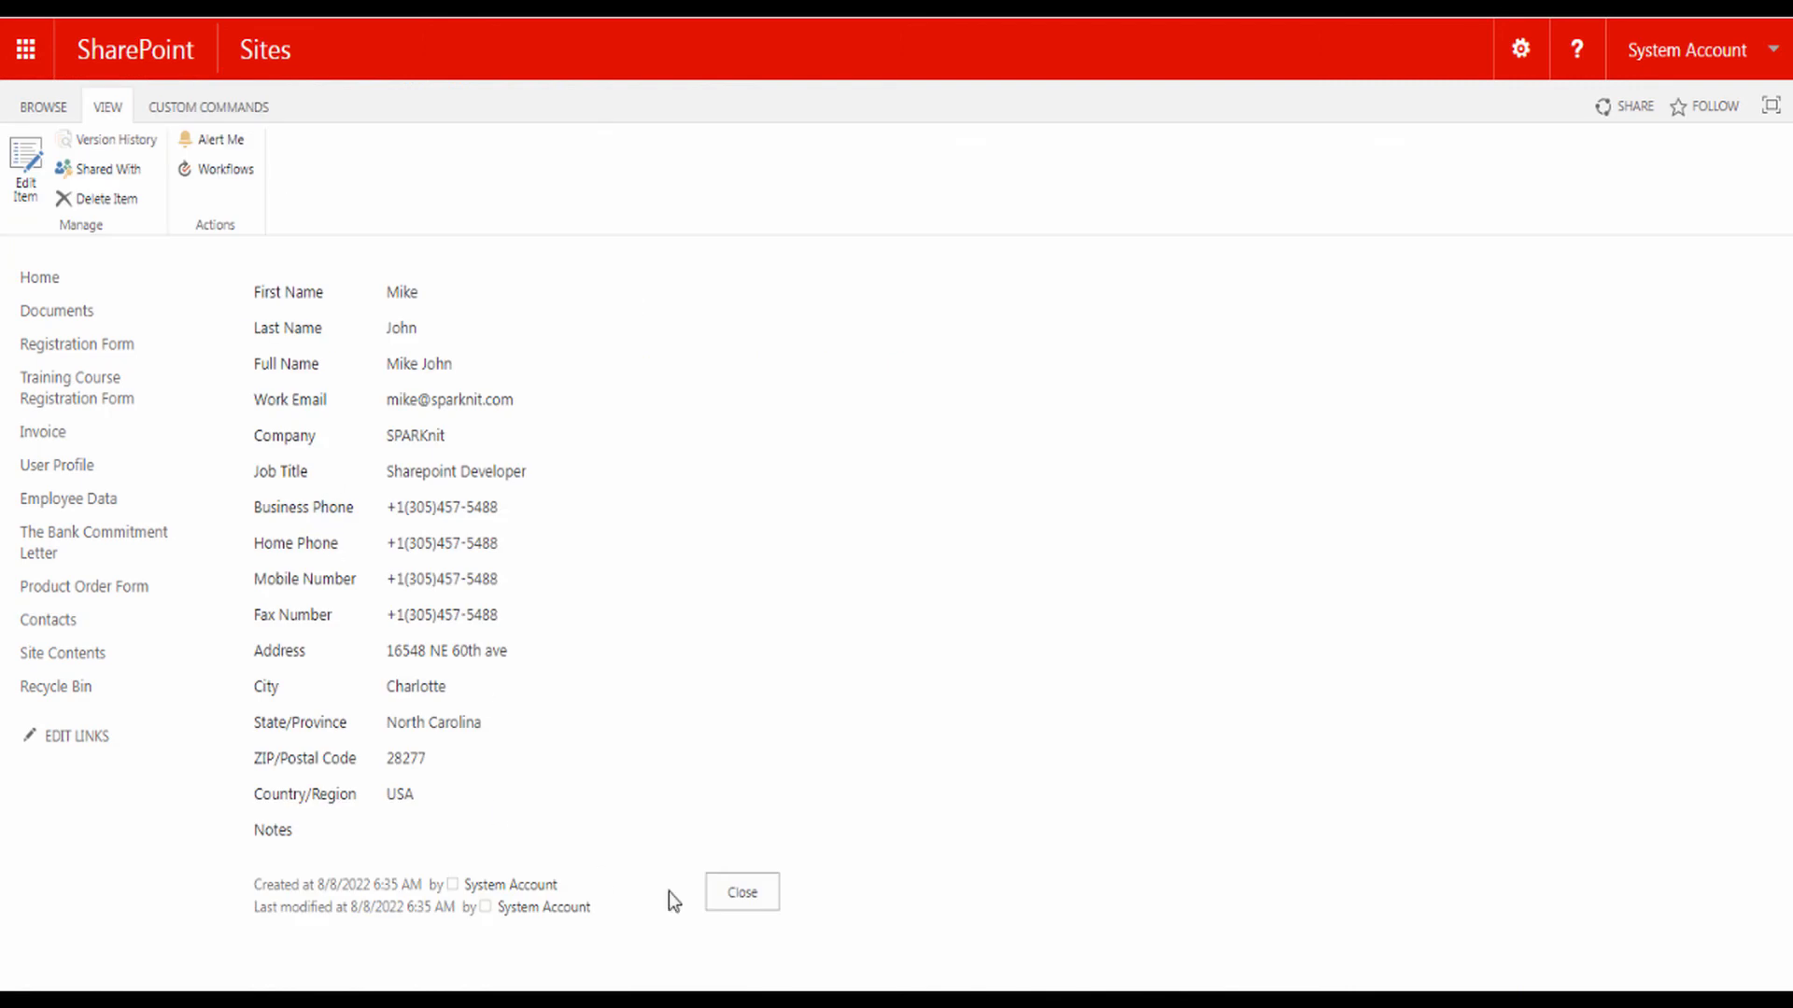
{"action": "left_click", "coordinate": [733, 902]}
Step: Open the last contact for editing, examine its fields in the default edit form, and cancel without saving
{"action": "left_click", "coordinate": [396, 516]}
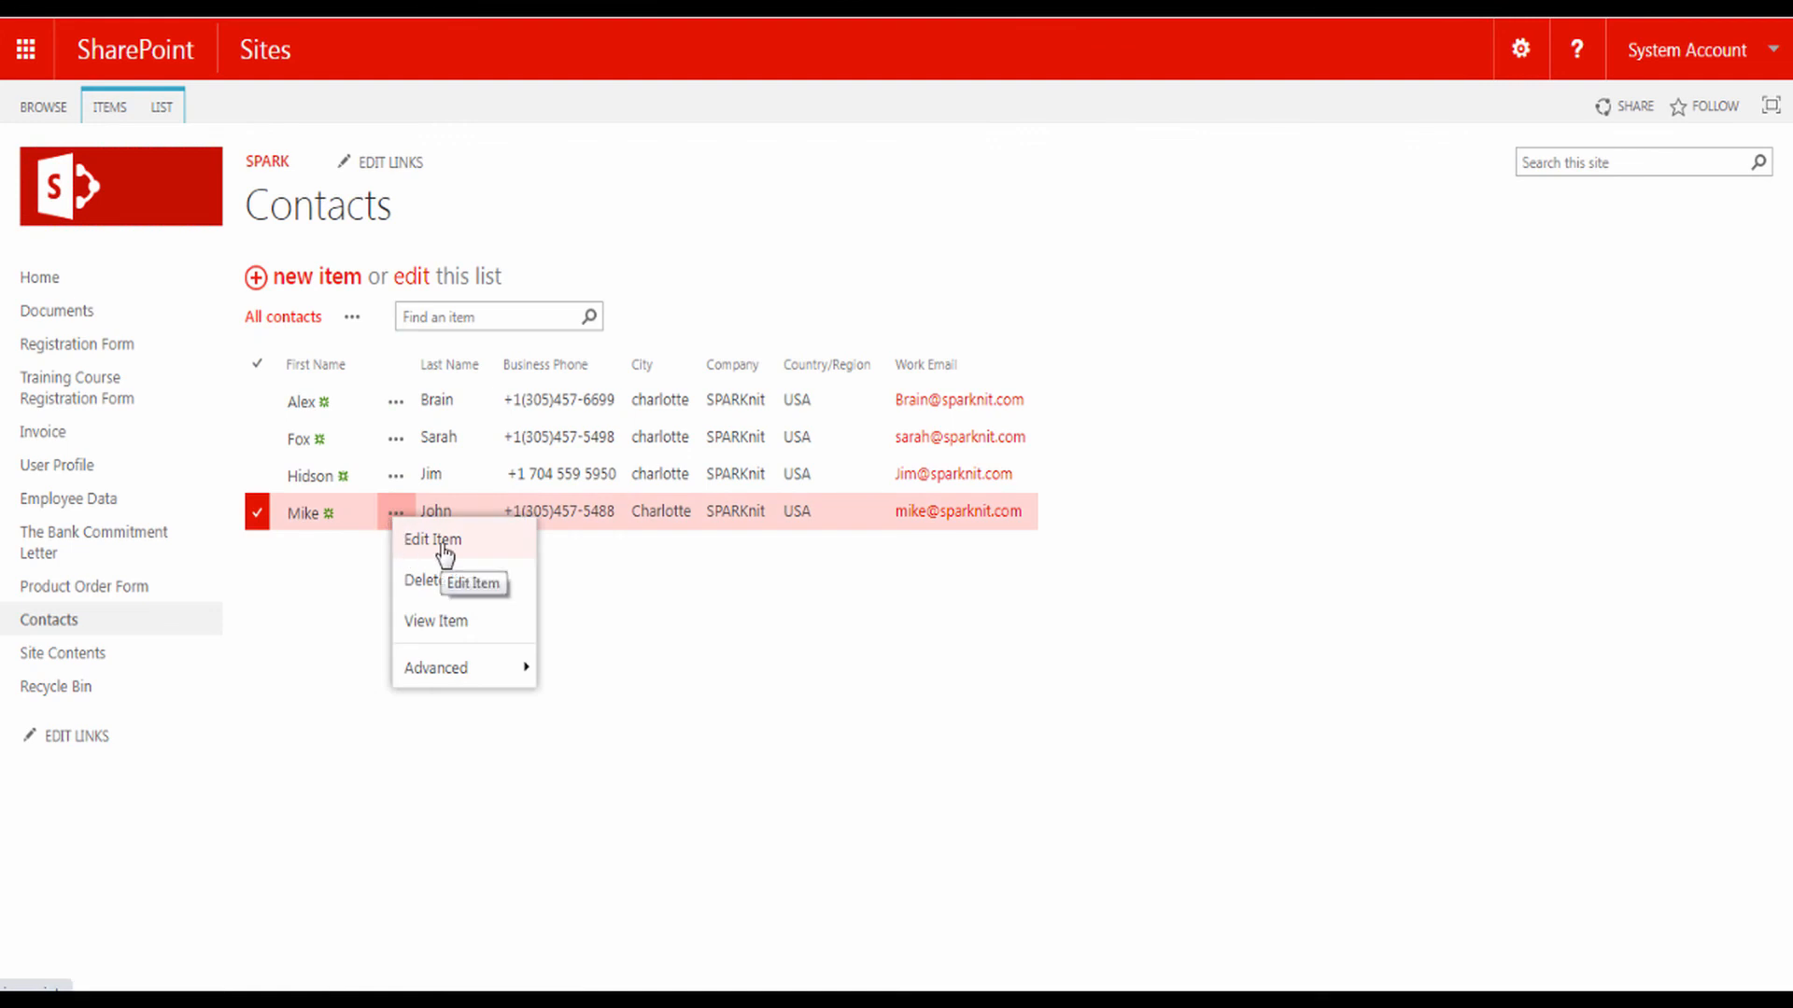
{"action": "left_click", "coordinate": [443, 546]}
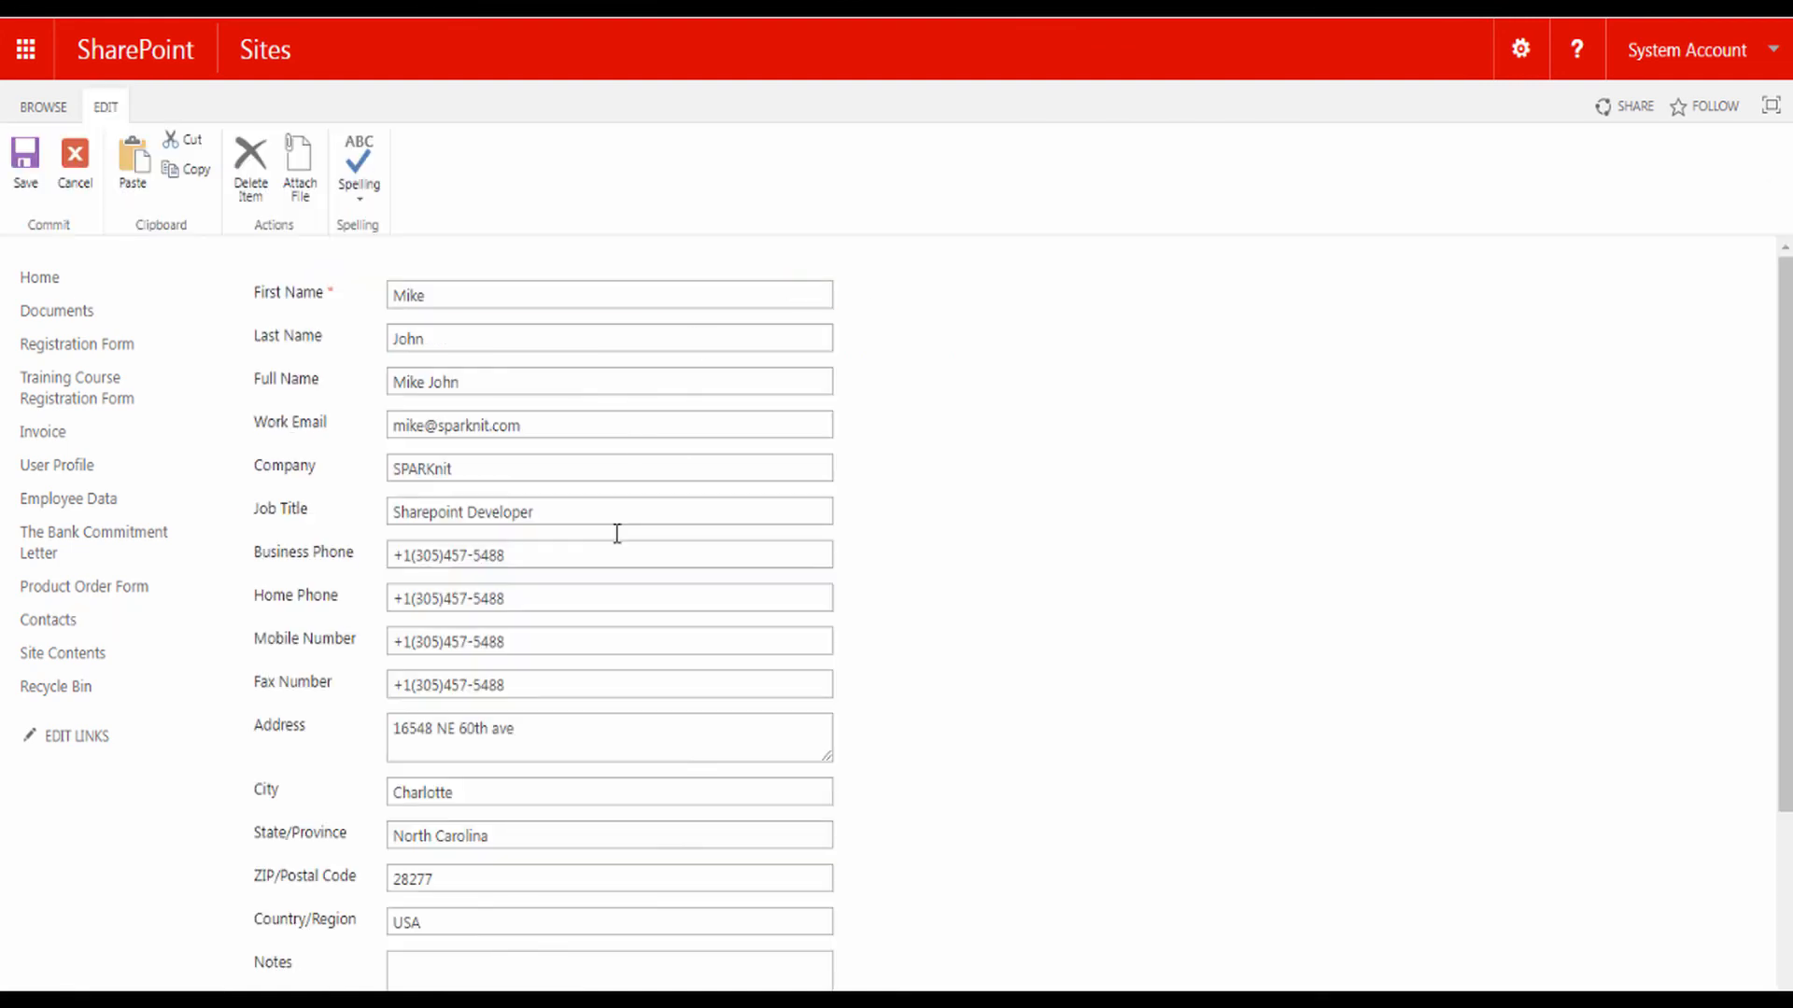
{"action": "scroll", "coordinate": [616, 560], "scroll_direction": "down", "scroll_amount": 3}
{"action": "scroll", "coordinate": [624, 543], "scroll_direction": "up", "scroll_amount": 3}
{"action": "left_click", "coordinate": [79, 172]}
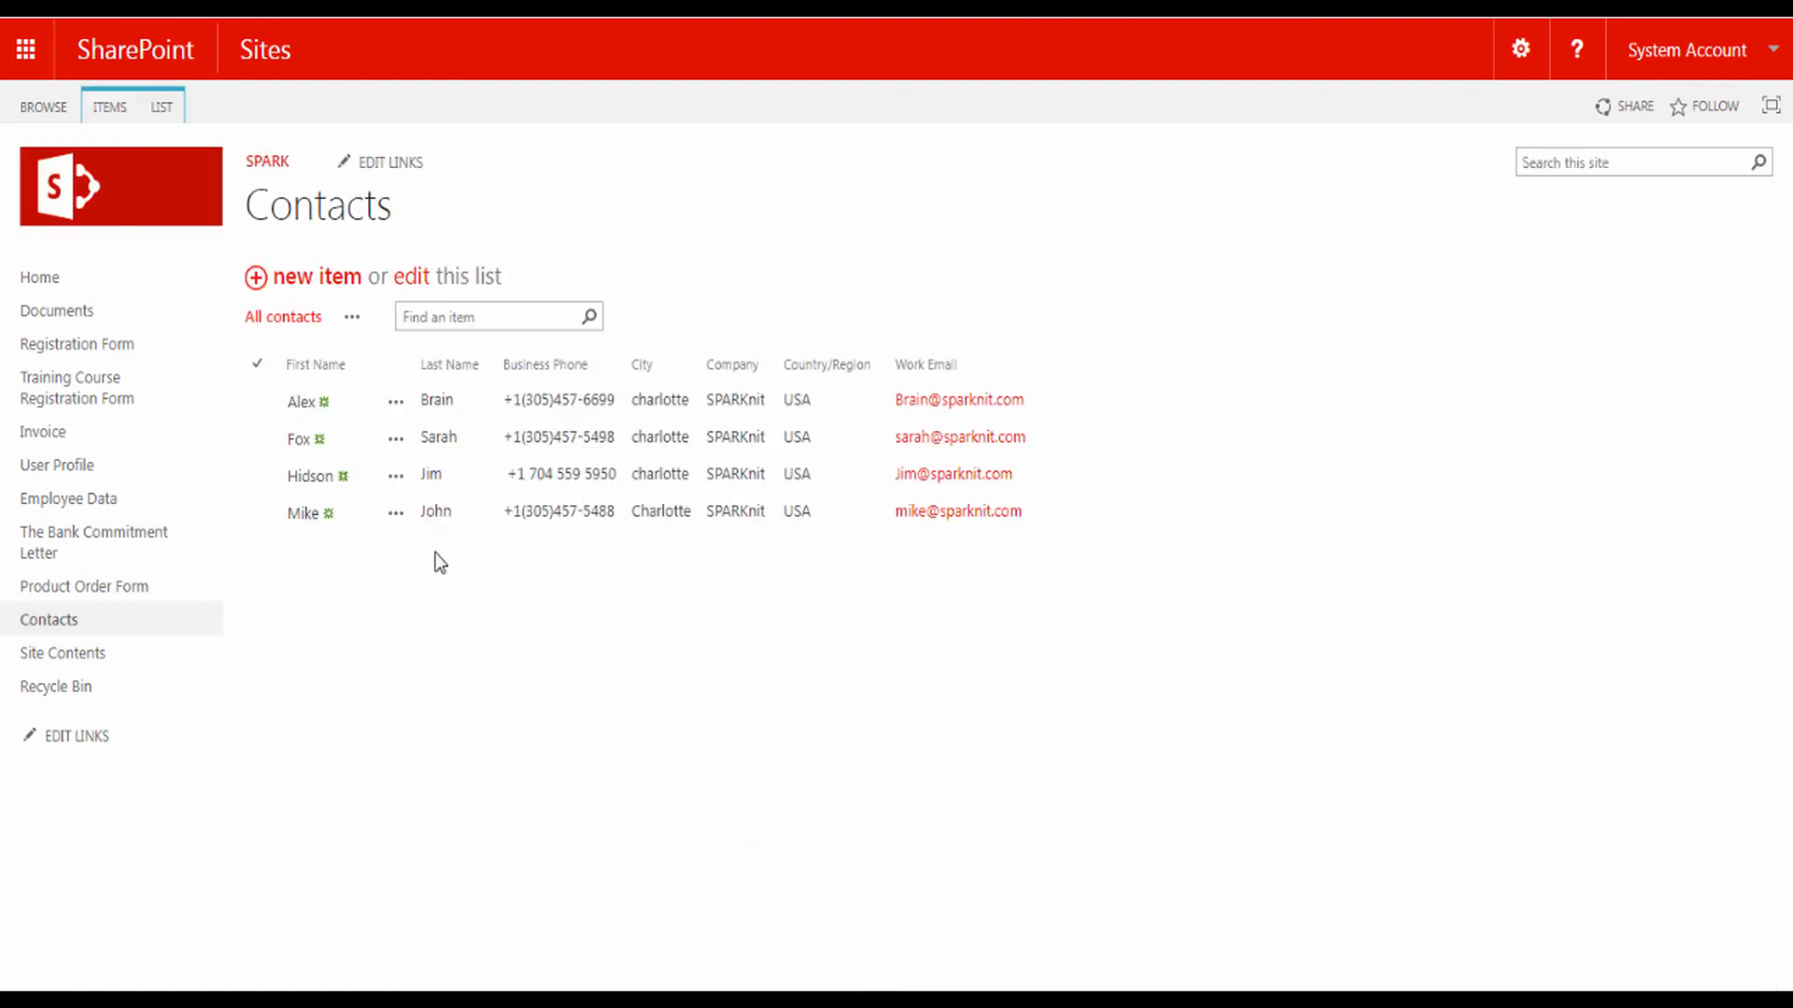